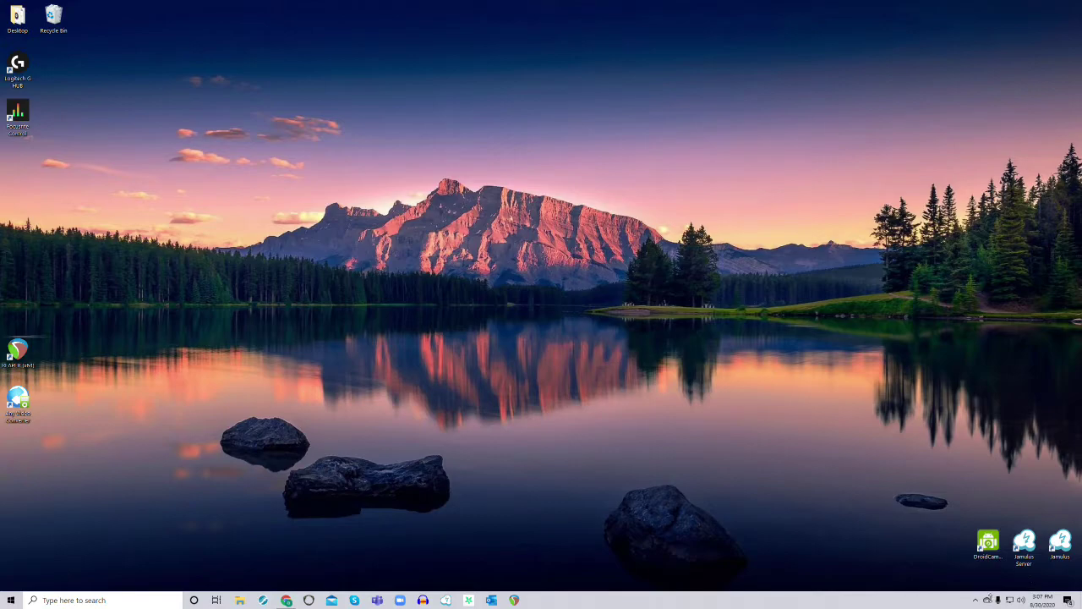
Reveal the hidden tray icons and bring up the running Jamulus server's menu
click(976, 600)
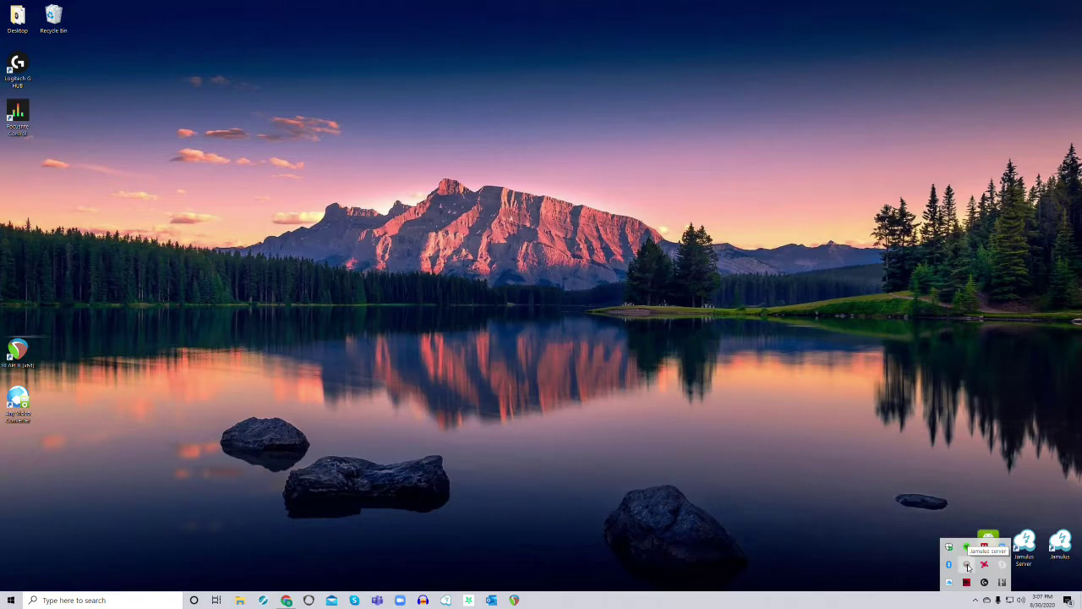
right_click(968, 566)
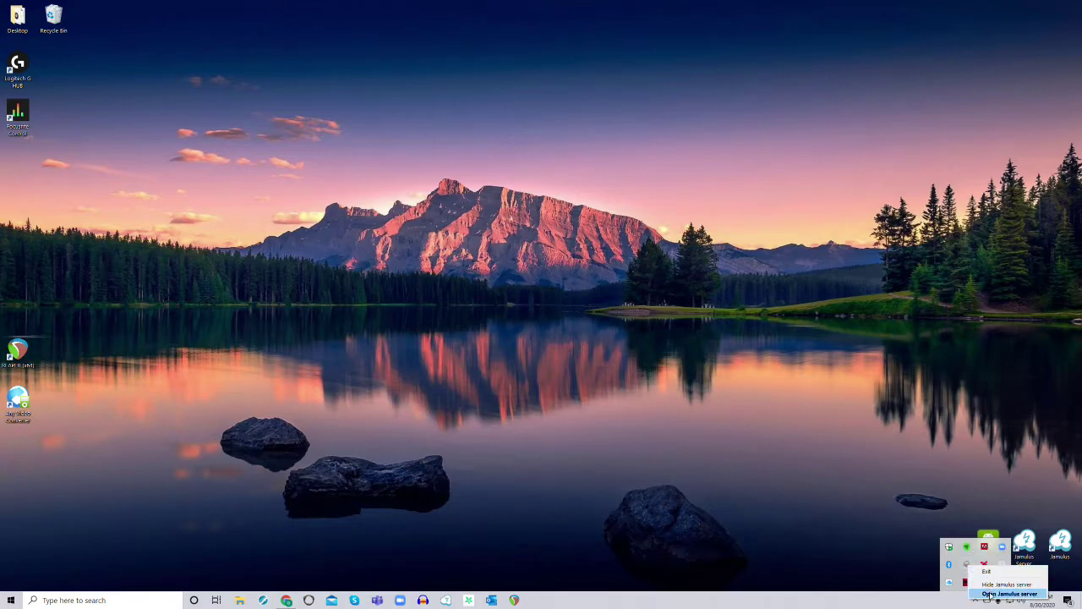
Open the Jamulus Server window and tick Make My Server Public so it shows Registered
click(989, 595)
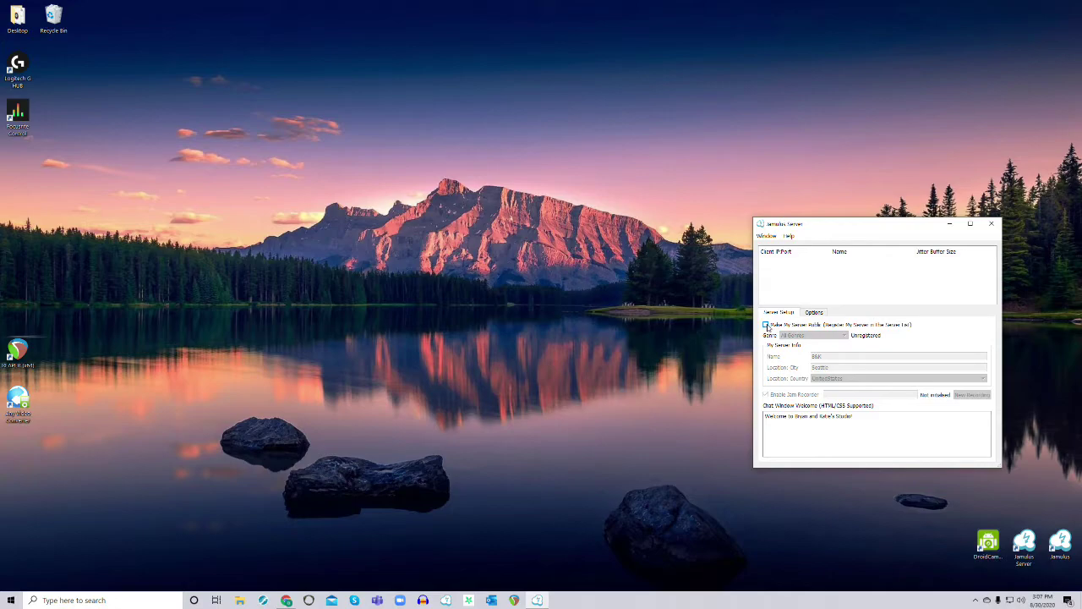
click(766, 325)
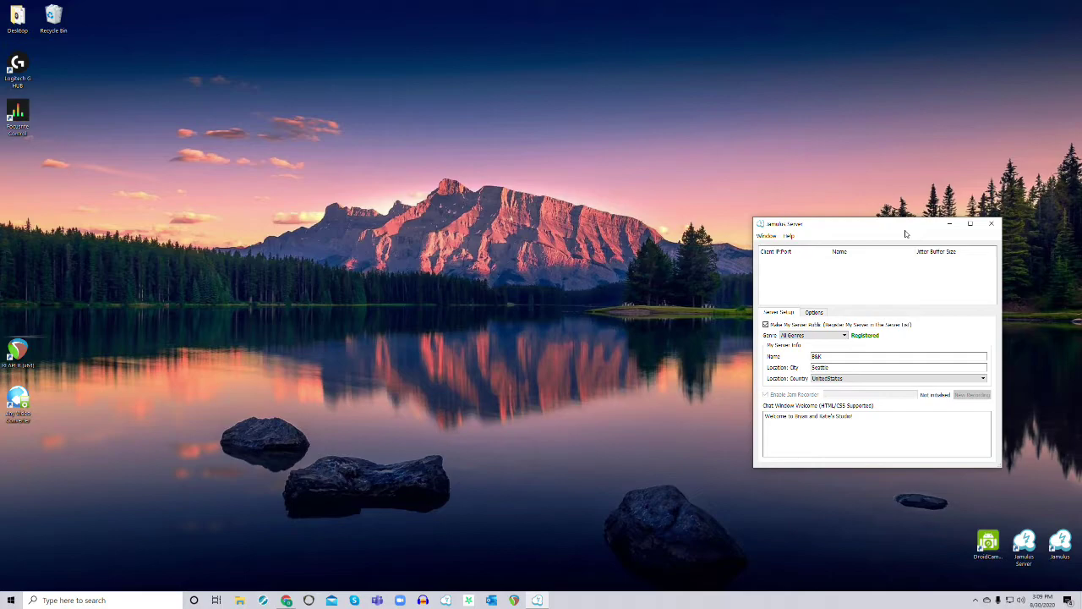
Untick Make My Server Public so it reads Unregistered, then minimize the Jamulus window
click(766, 325)
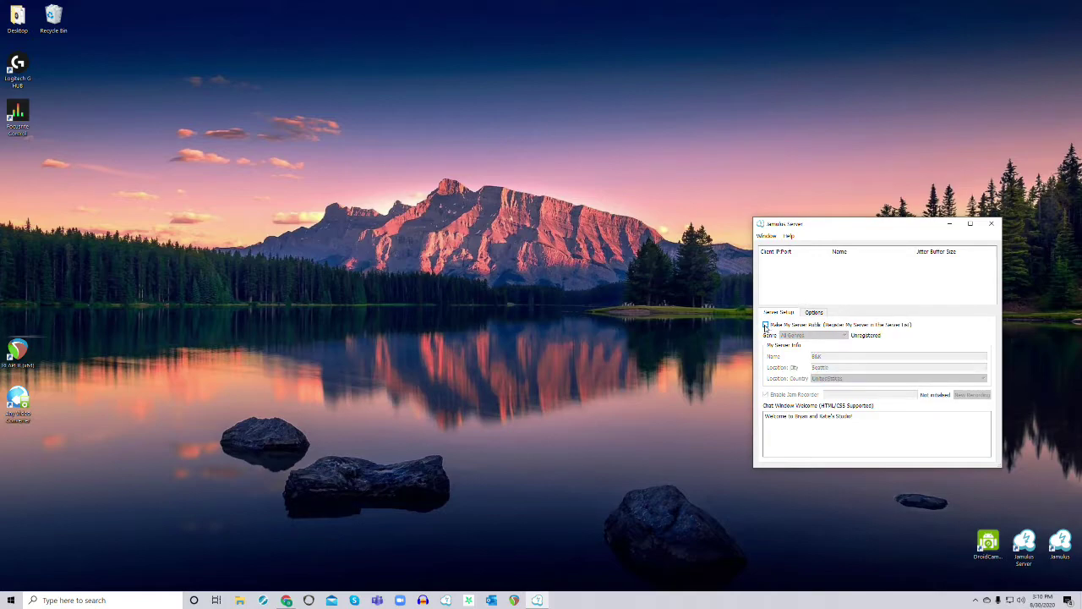
click(950, 224)
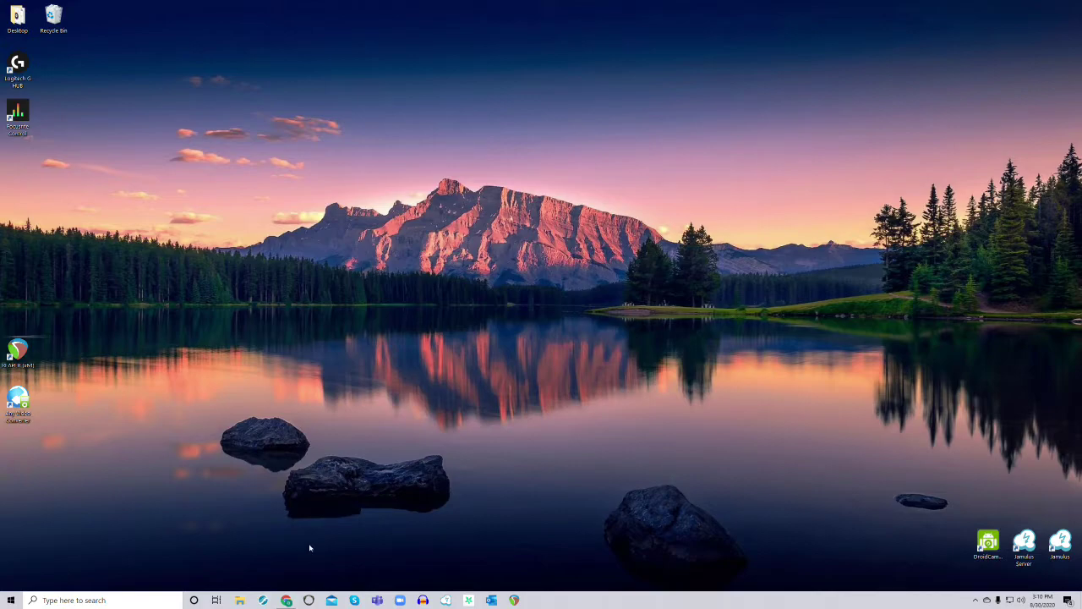
Bring up Chrome's taskbar previews to find the NETGEAR Router Port Forwarding window
mouse_move(283, 602)
Bring the NETGEAR page forward and search 'log into belkin router' in a new tab
click(287, 599)
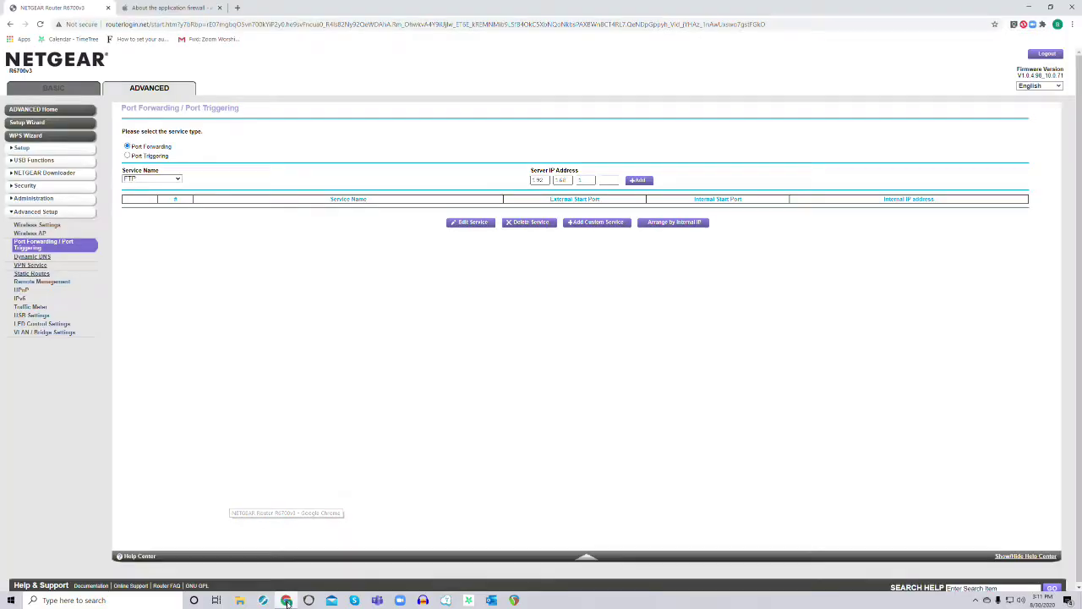
click(237, 8)
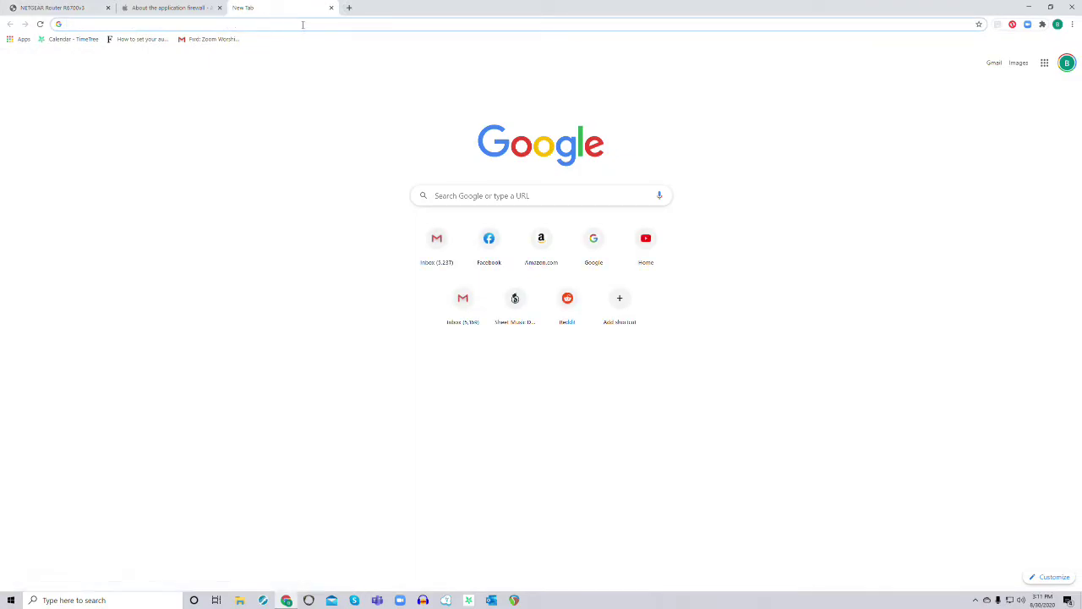
click(303, 24)
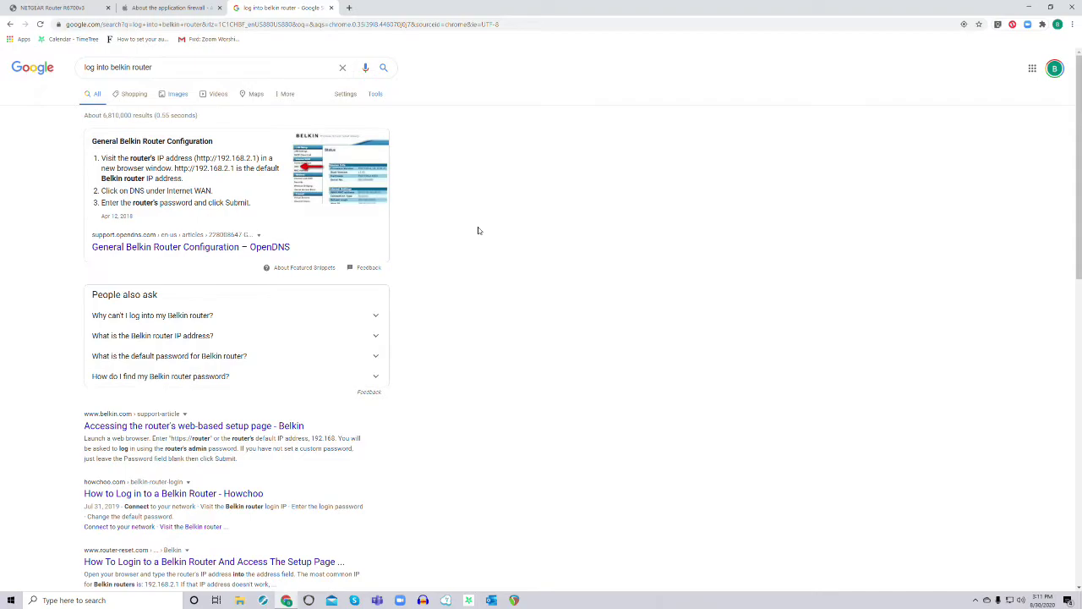
Close the Google results tab and open a fresh tab for routerlogin.net
click(332, 8)
click(237, 7)
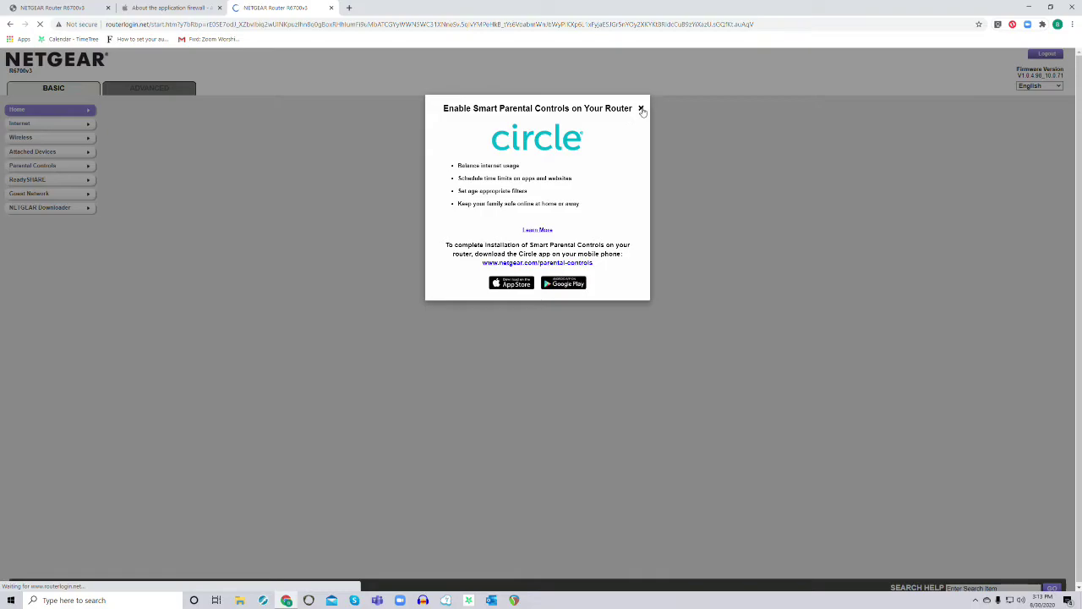
Dismiss the Circle parental controls ad to reveal the R6700v3 Basic Home dashboard
click(641, 109)
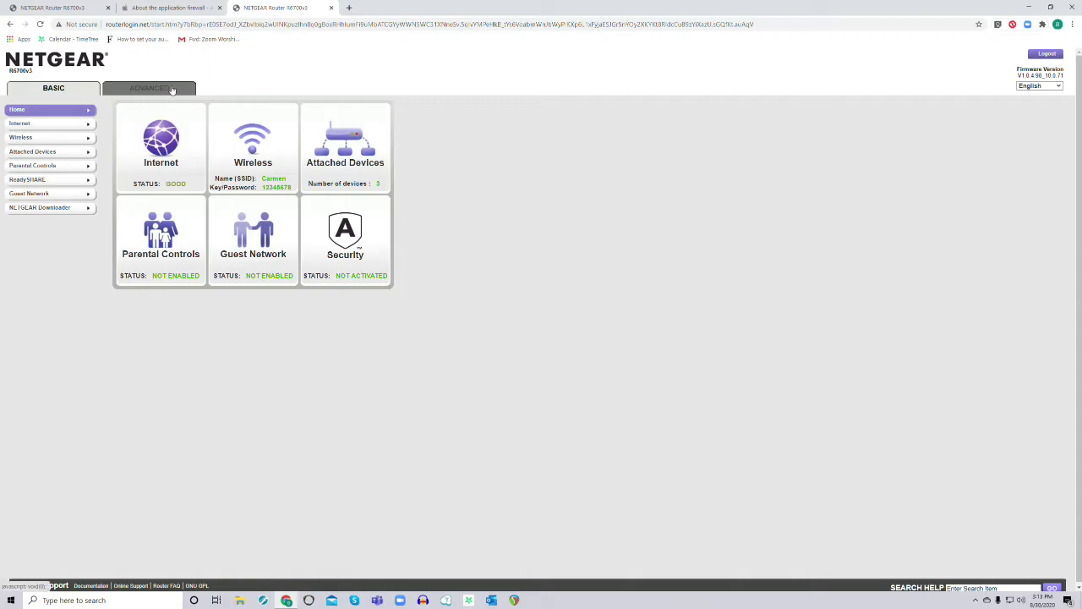
Return to the Port Forwarding tab, try Add Custom Service, and reload after the expired-timestamp notice
click(71, 9)
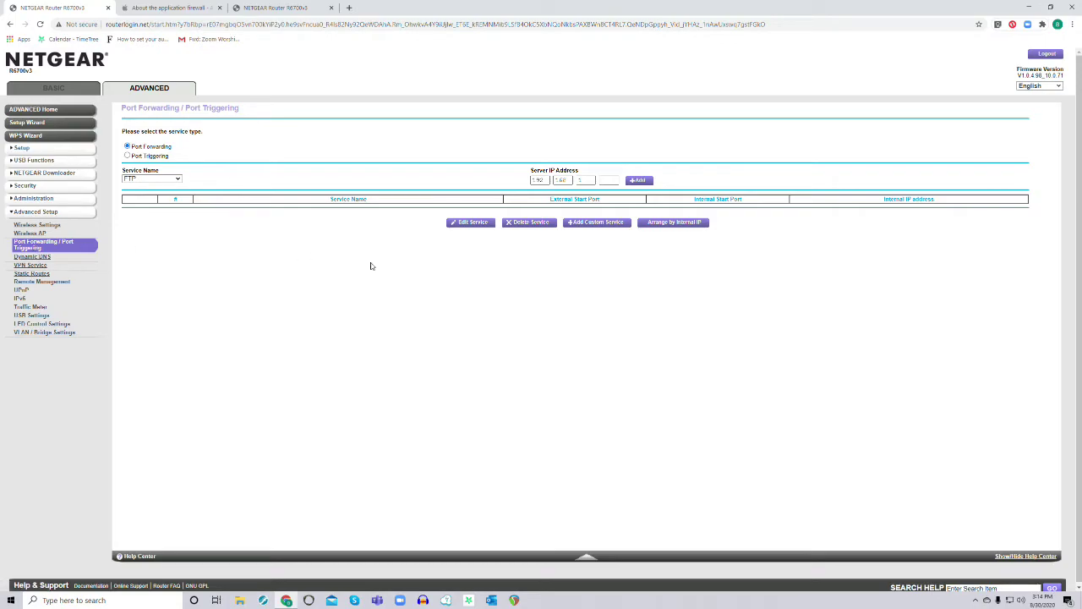
click(595, 223)
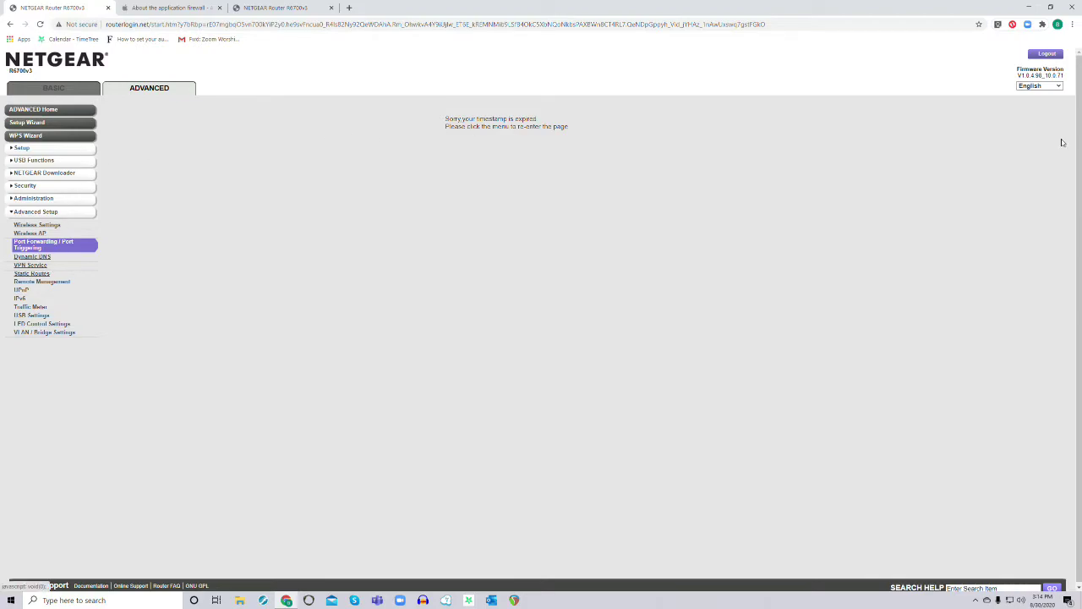
click(34, 245)
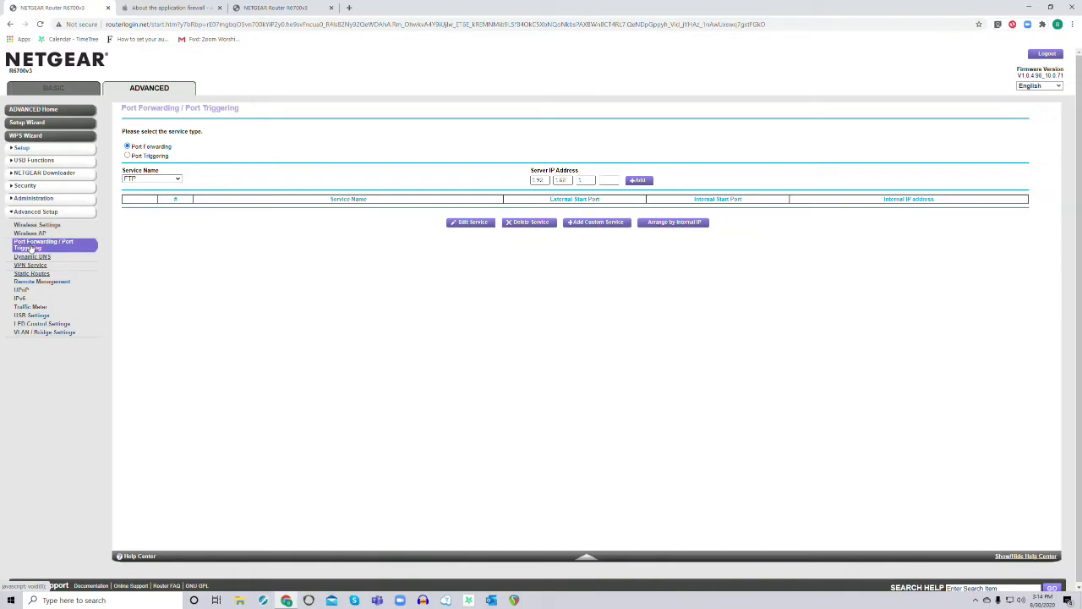
Start a custom port-forwarding service named Jamulus with protocol left as TCP/UDP
click(591, 223)
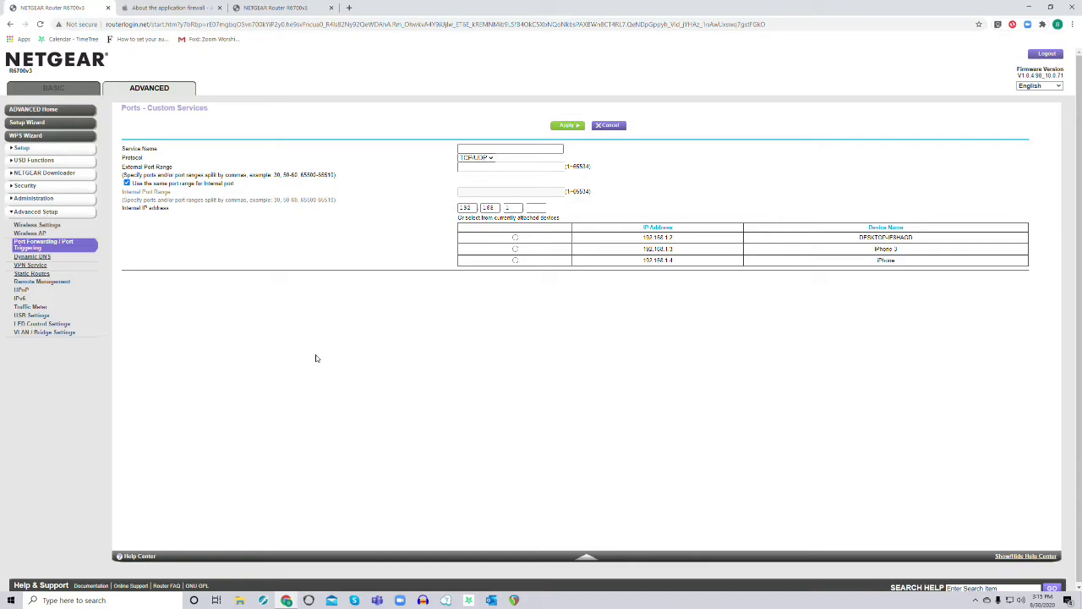
click(503, 147)
click(502, 147)
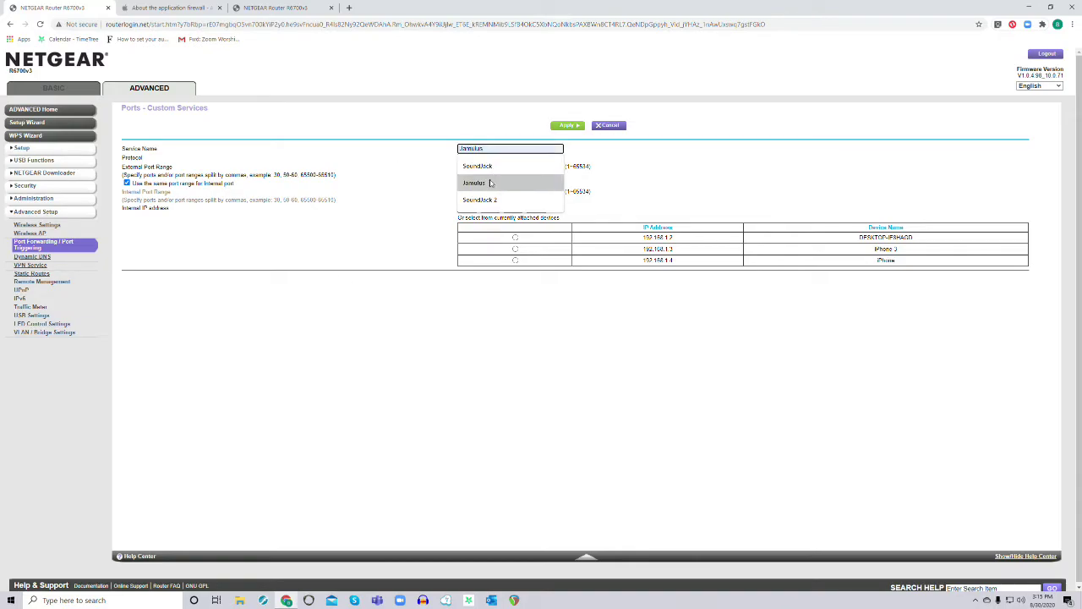
click(491, 184)
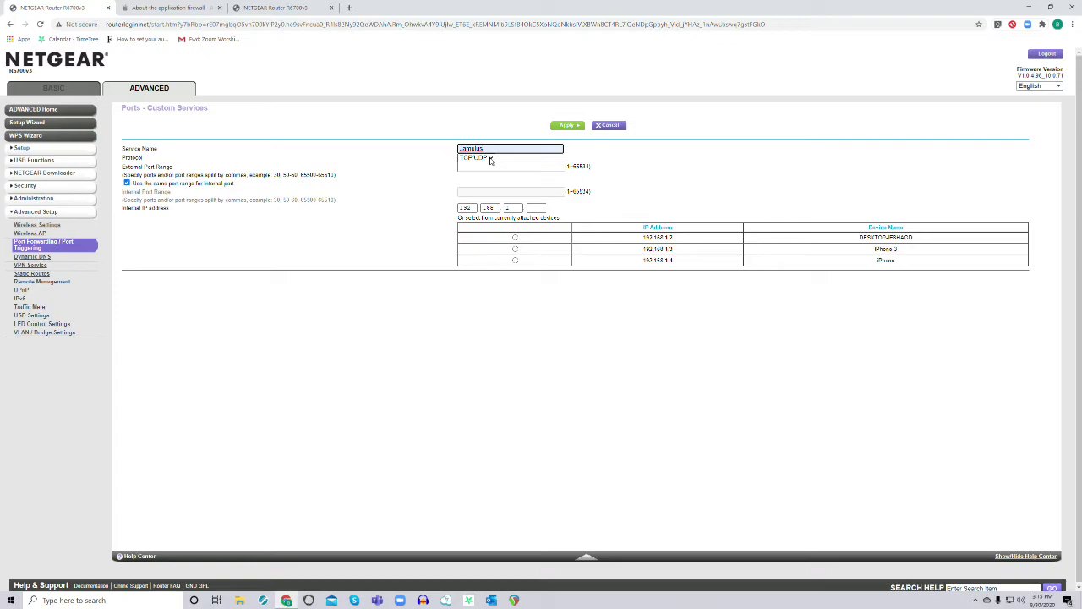
click(490, 159)
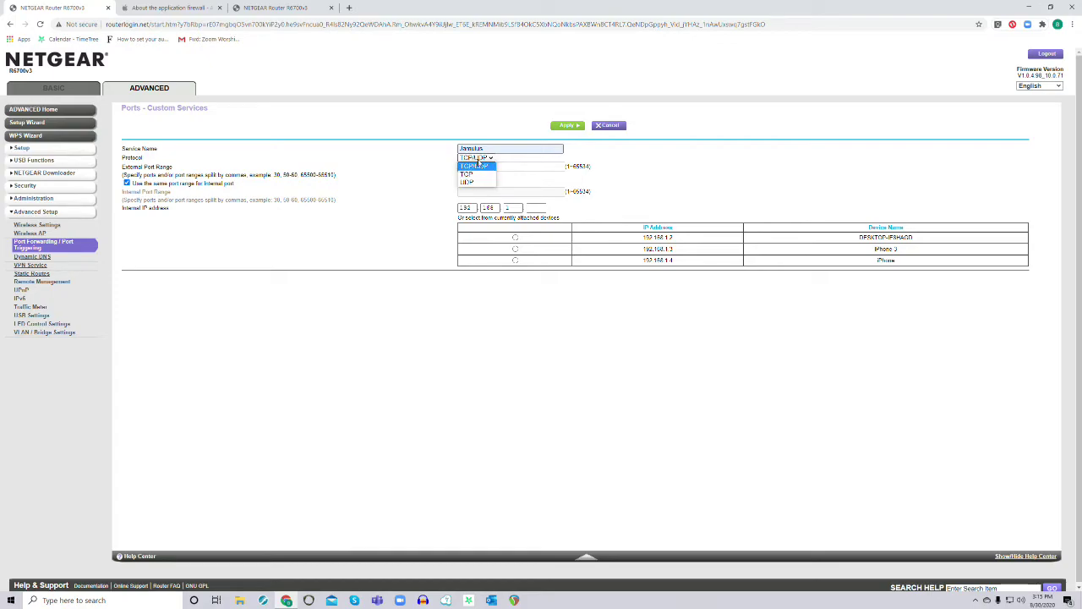
click(481, 159)
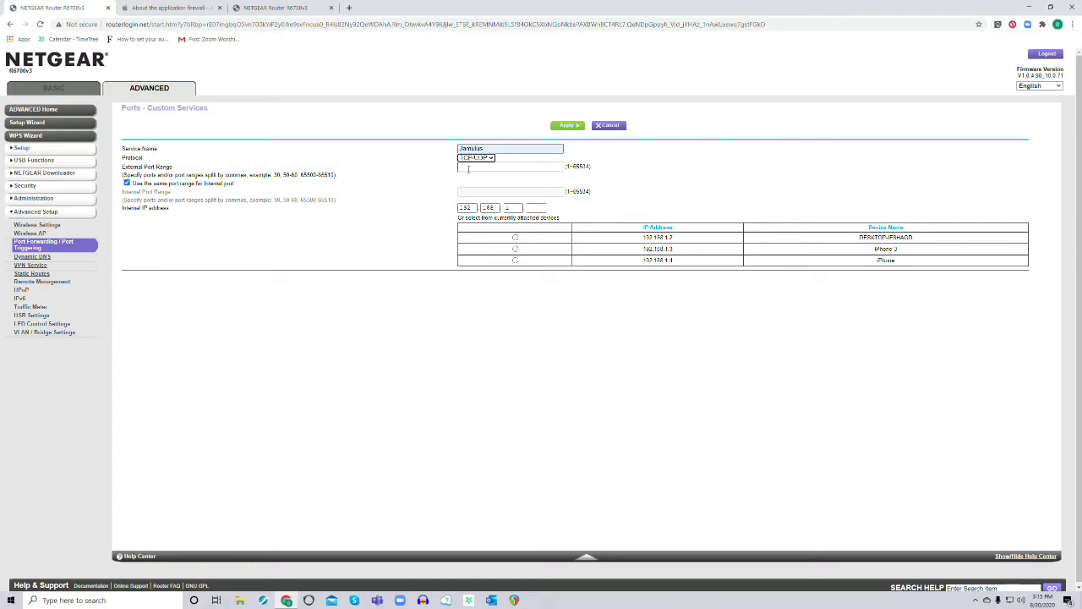
click(469, 169)
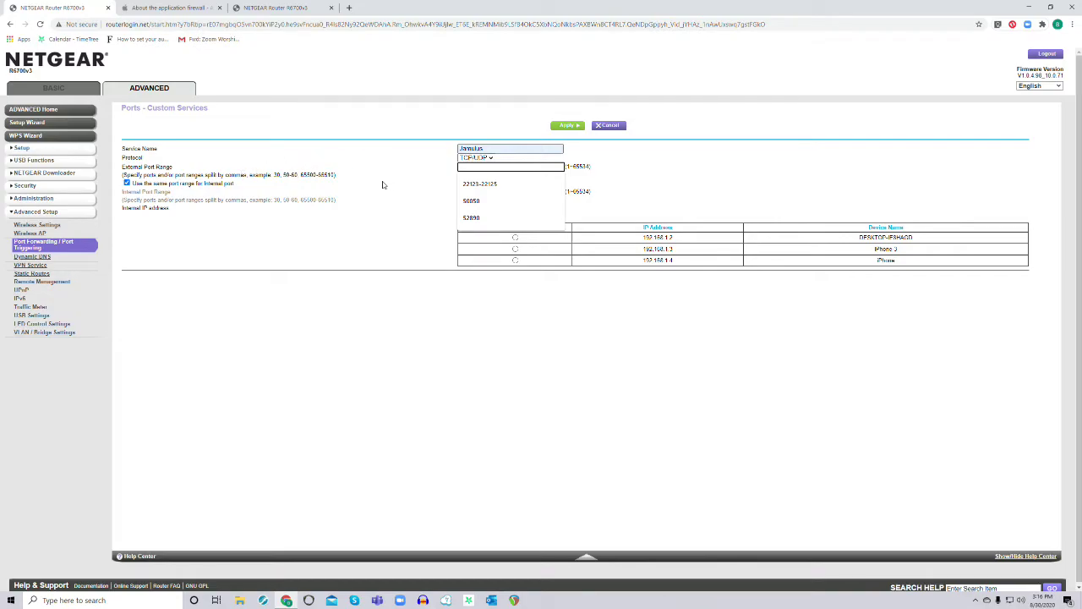
click(513, 185)
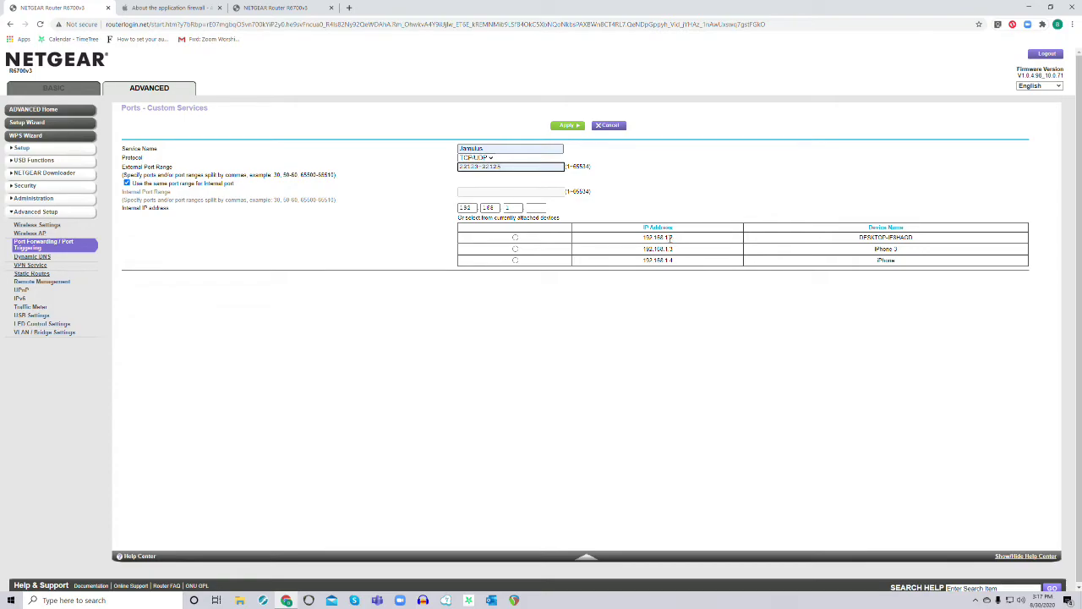
click(516, 239)
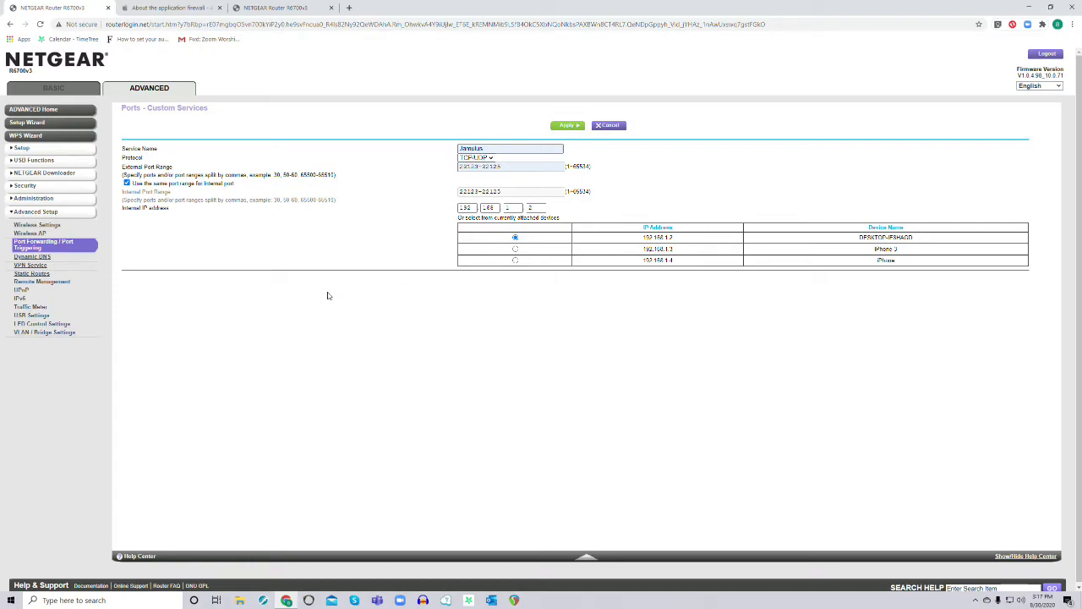
click(573, 128)
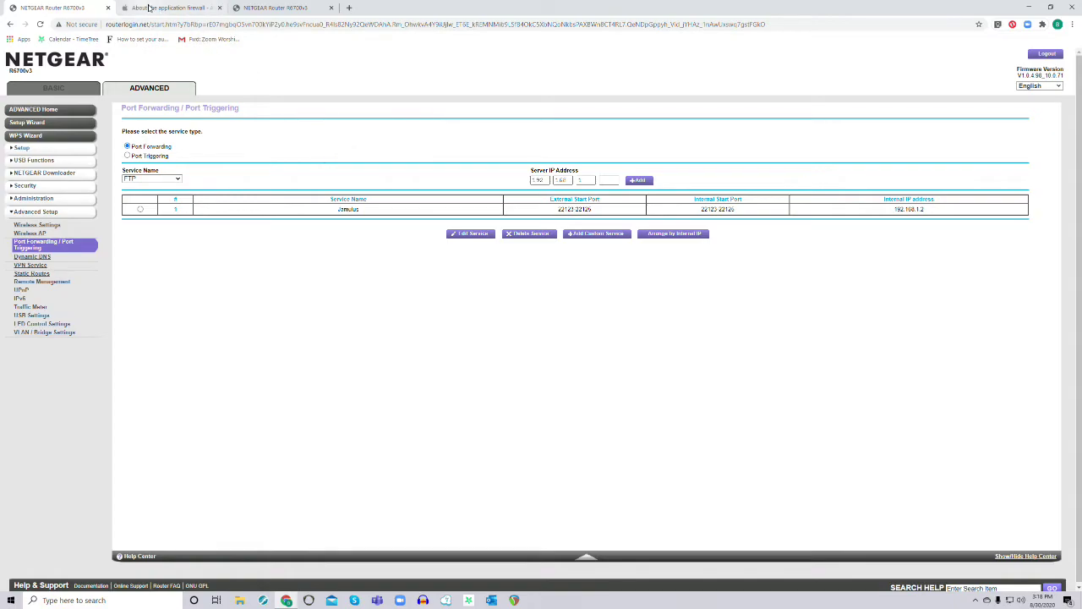
Close both router admin tabs and minimize Chrome to show the desktop
click(330, 8)
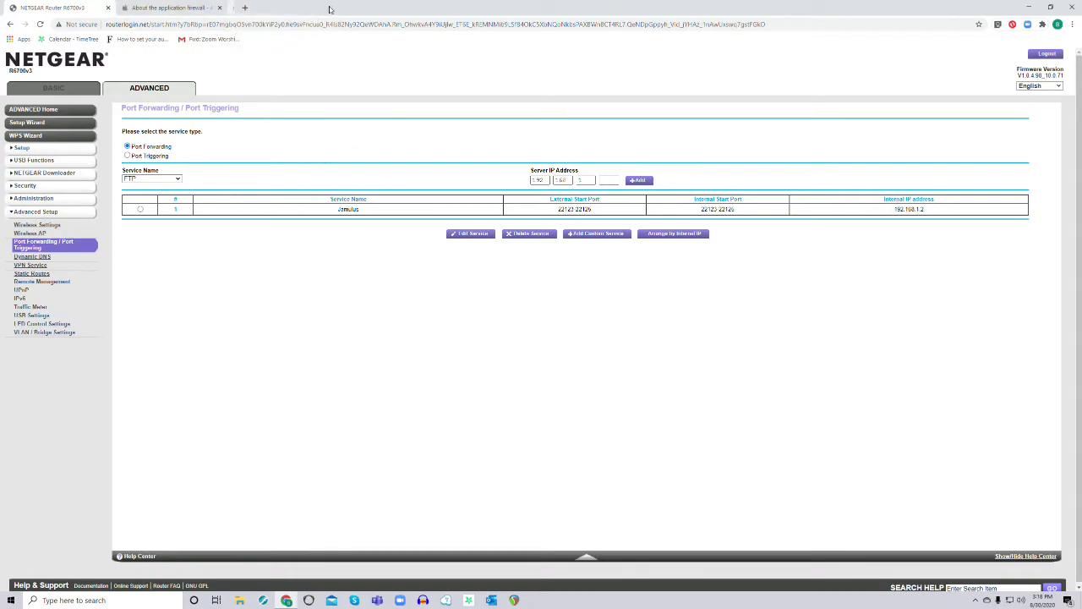
click(109, 7)
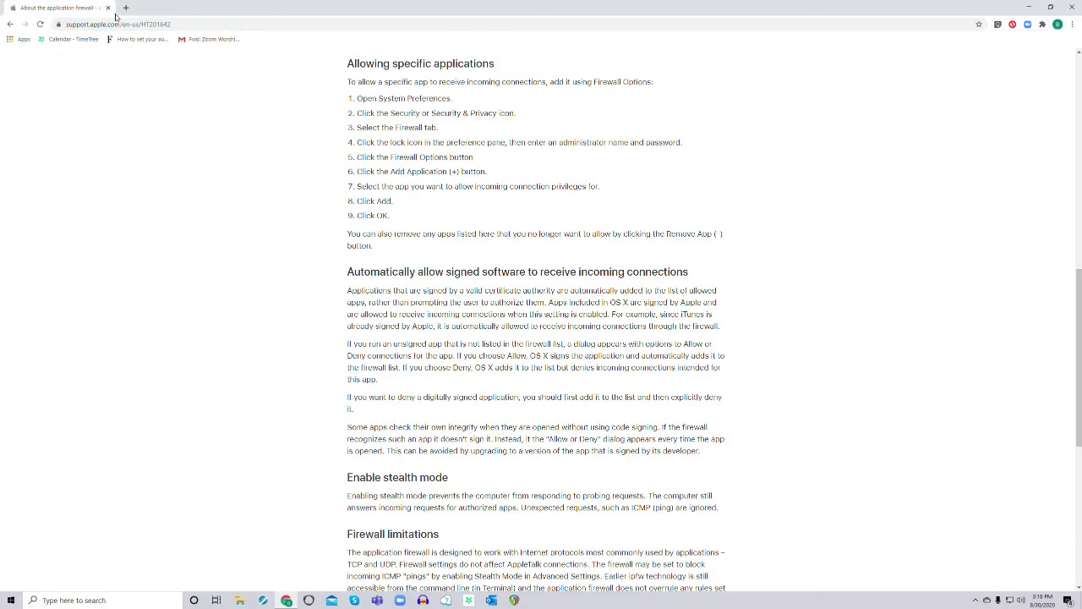
click(1026, 14)
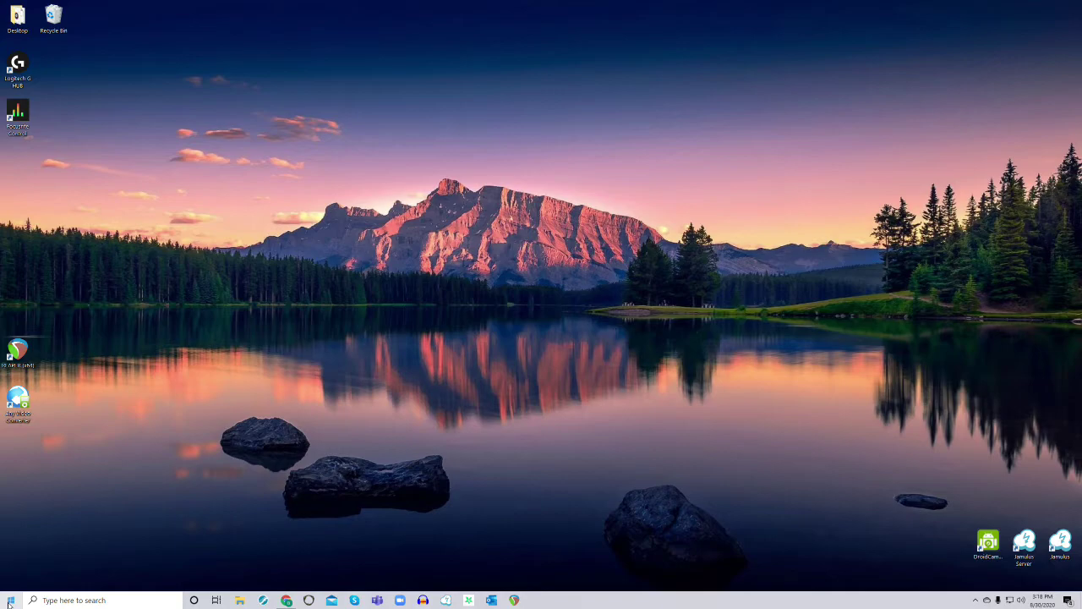
Search the Start menu for the Windows Defender Firewall with Advanced Security app
click(10, 604)
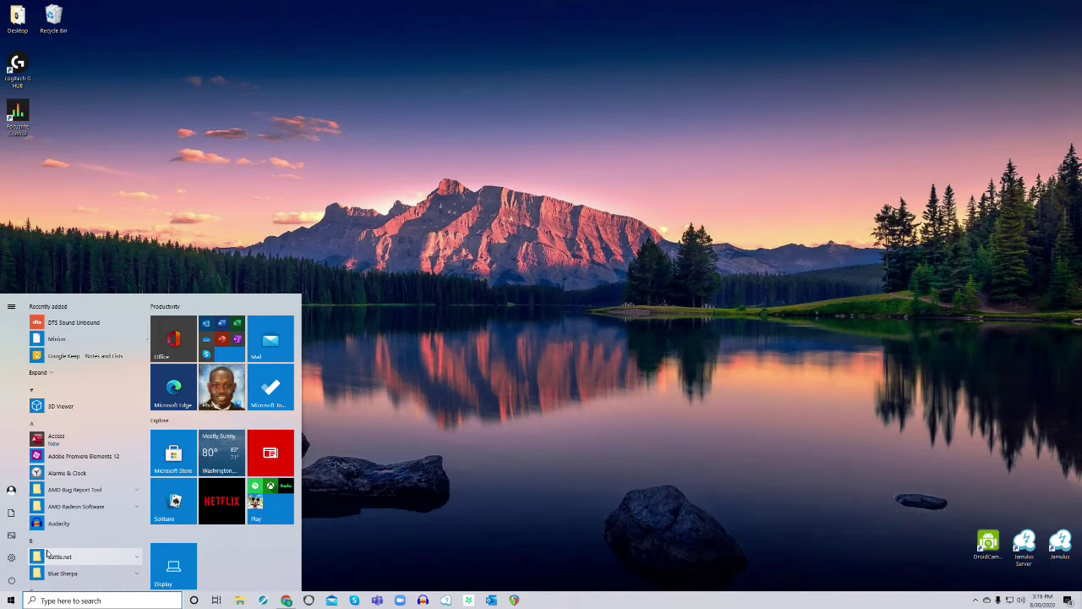
text(del)
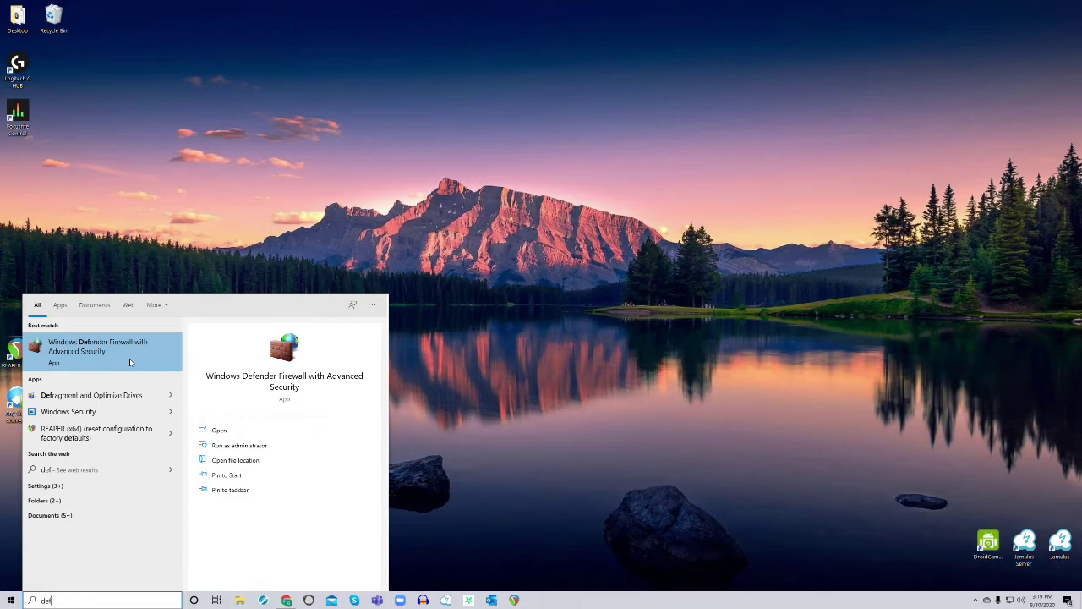
Launch the firewall console from Best match, reposition its window, and view Inbound Rules
click(129, 362)
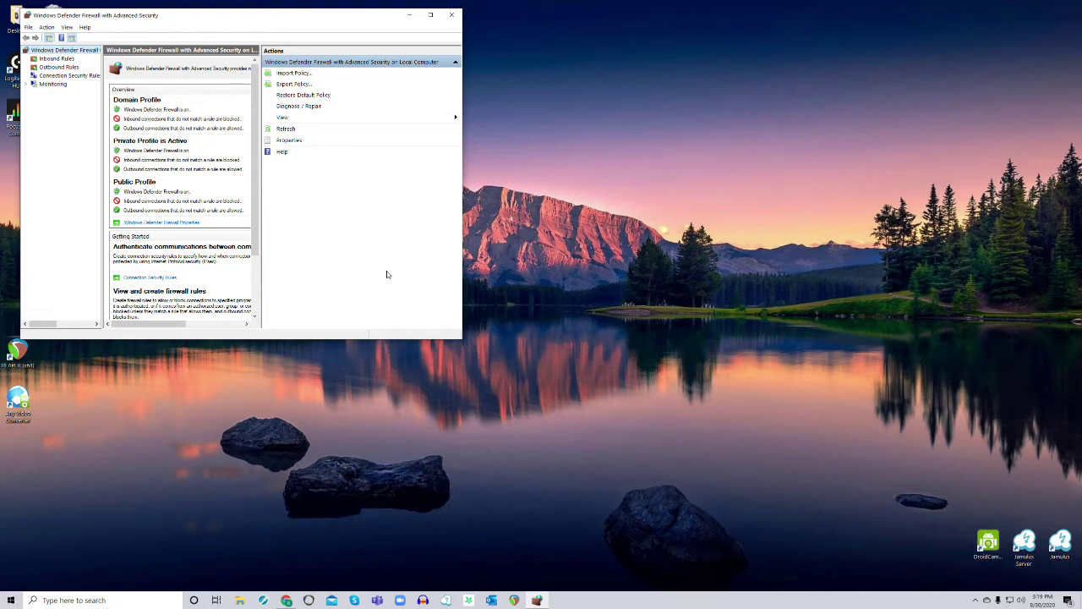
drag(339, 18, 420, 99)
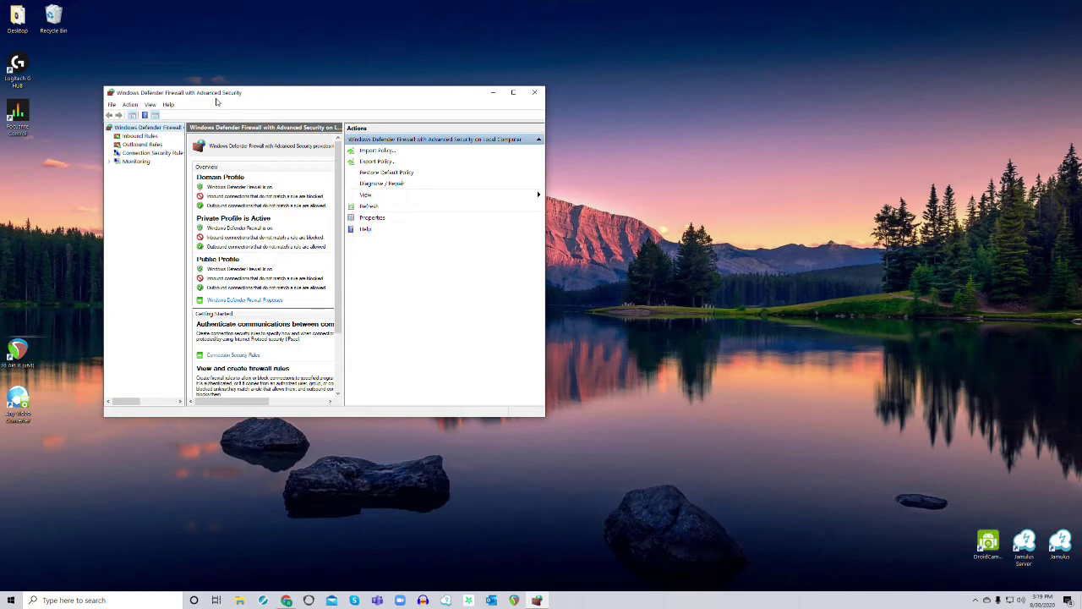
click(137, 138)
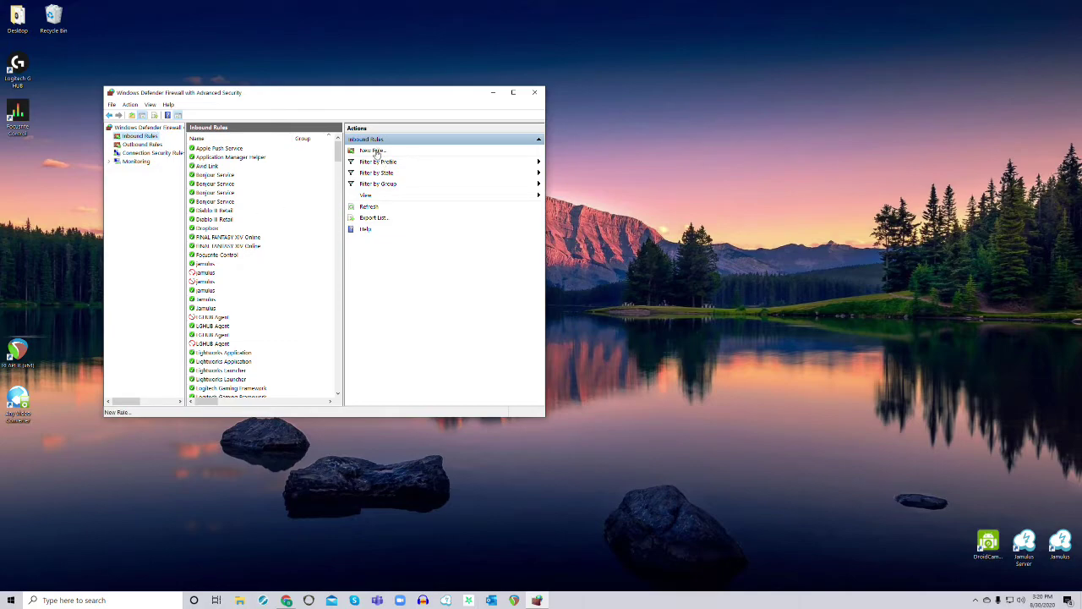
Start a new inbound Port rule covering UDP local port 22124
click(373, 150)
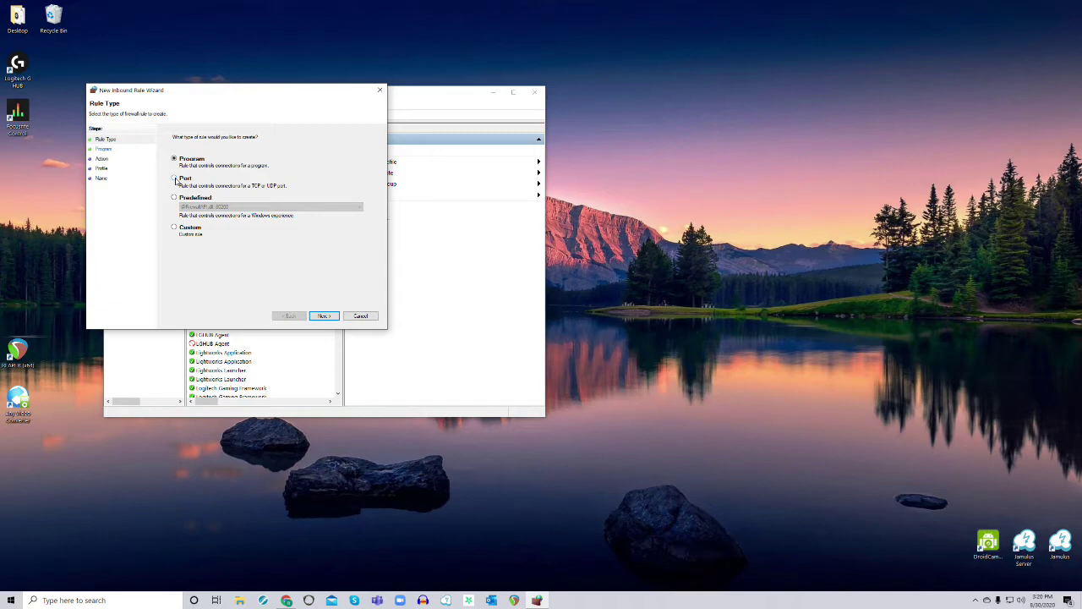
click(175, 179)
click(332, 318)
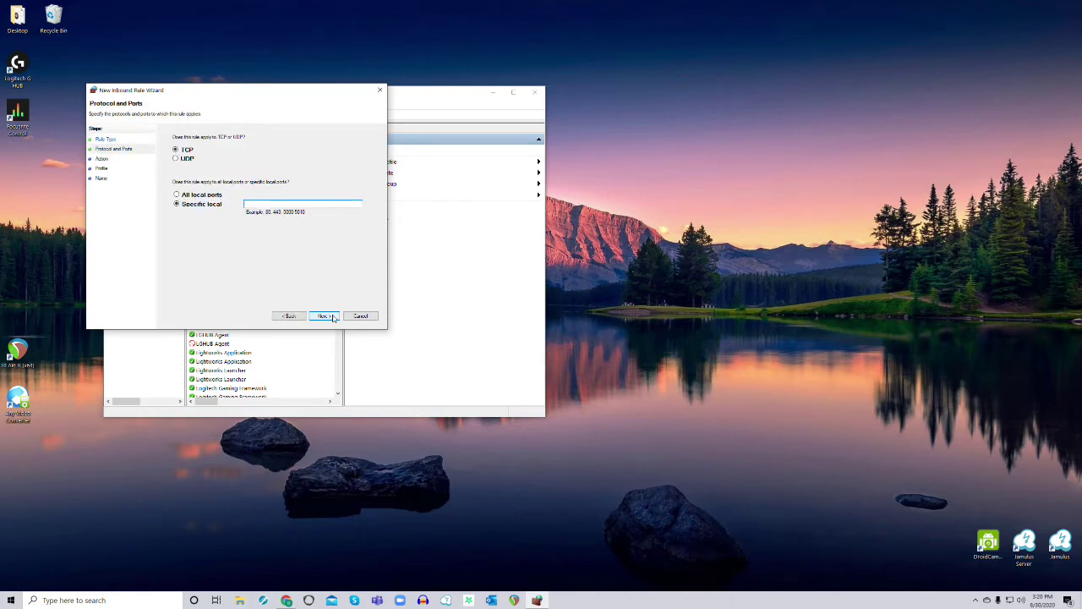
click(176, 161)
click(263, 206)
text(22124-22125)
Allow the connection on all profiles and name the rule Jamulus
click(327, 317)
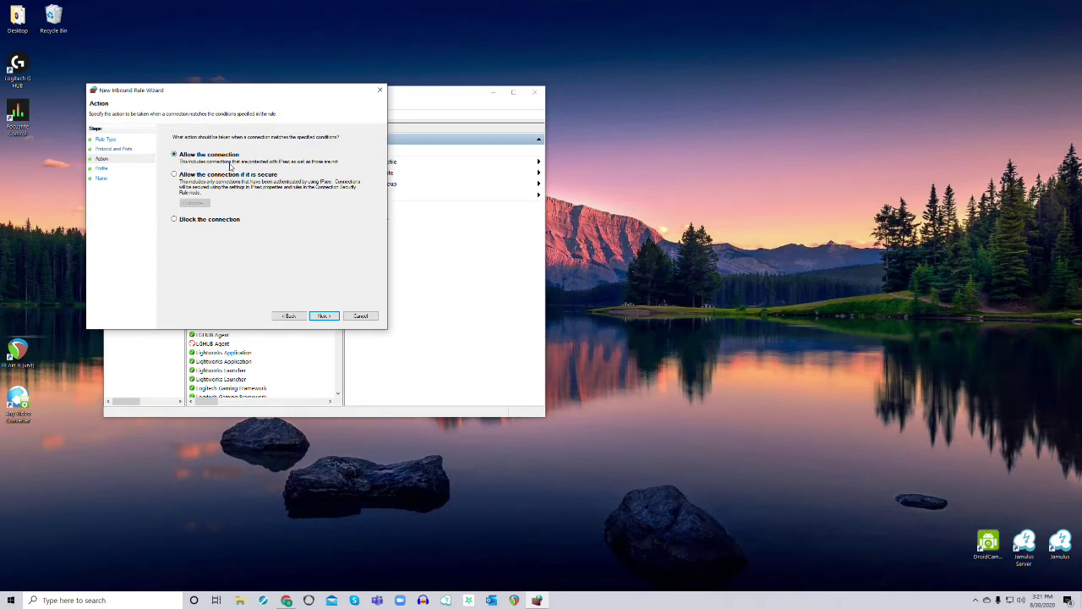
click(333, 317)
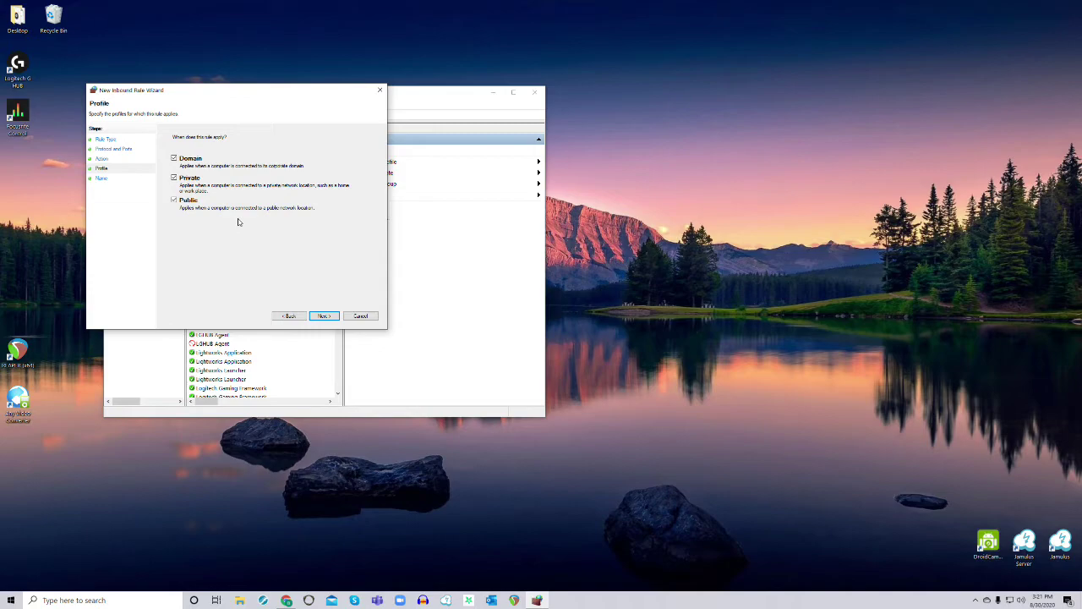
click(325, 316)
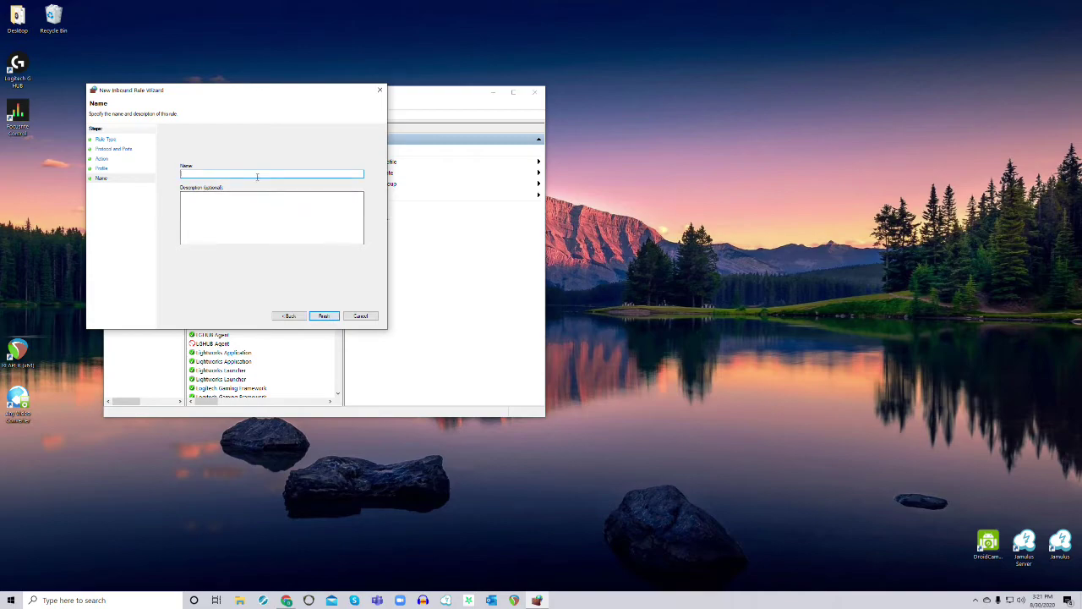
text(Jamulus)
click(324, 315)
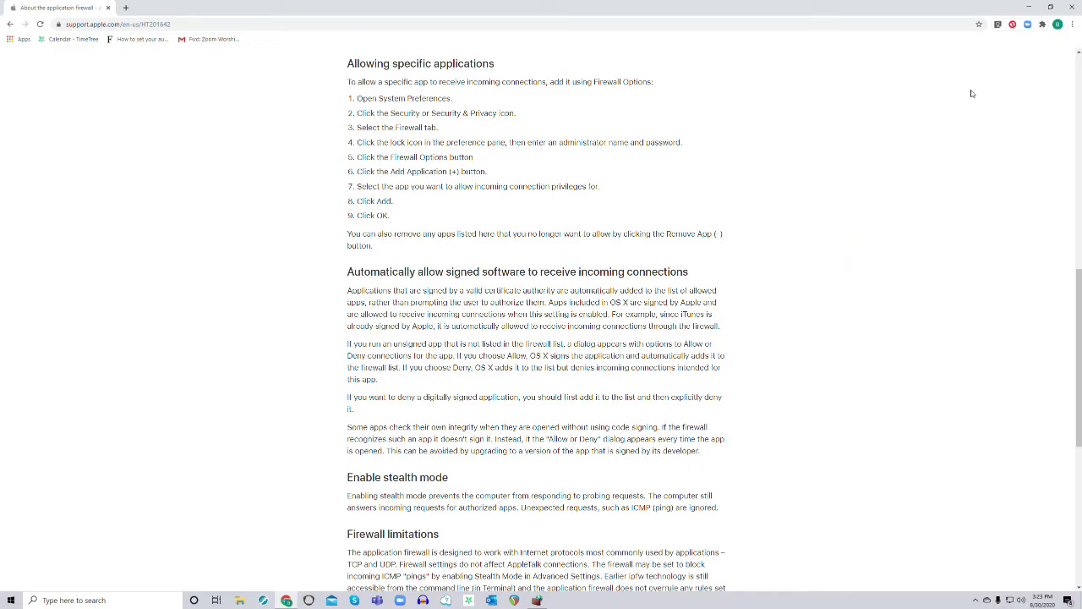
Minimize Chrome and try launching Jamulus Server, dismissing the cannot-bind-socket error
click(1030, 8)
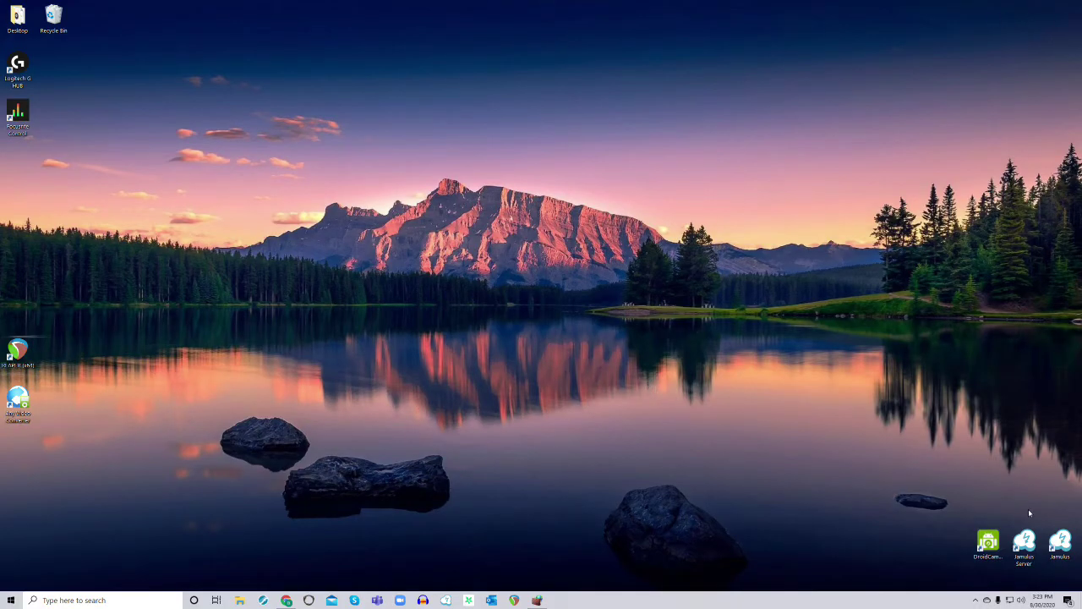
double_click(1029, 542)
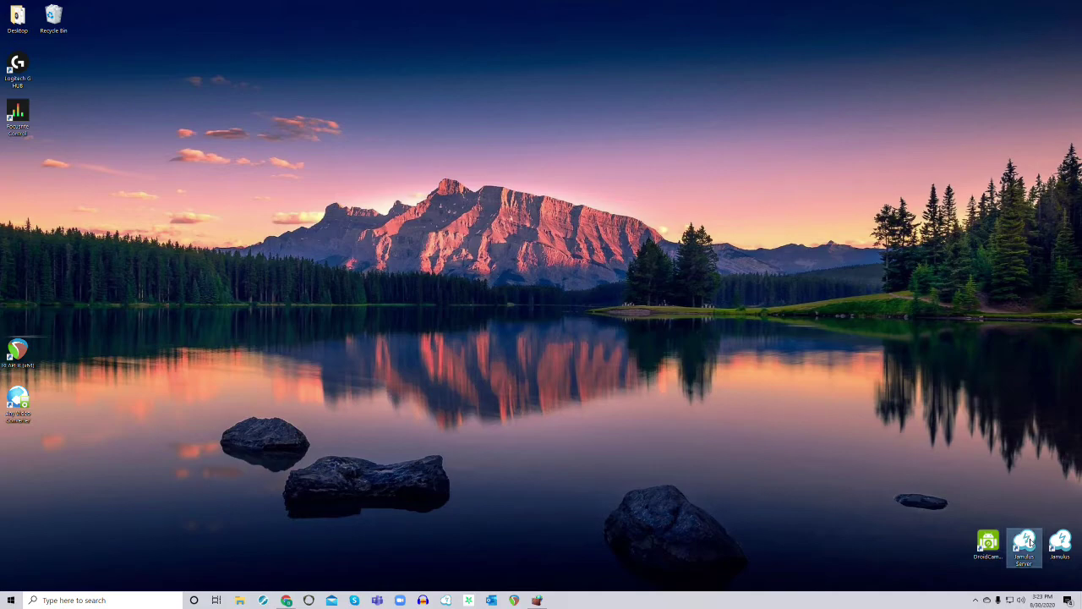
click(623, 307)
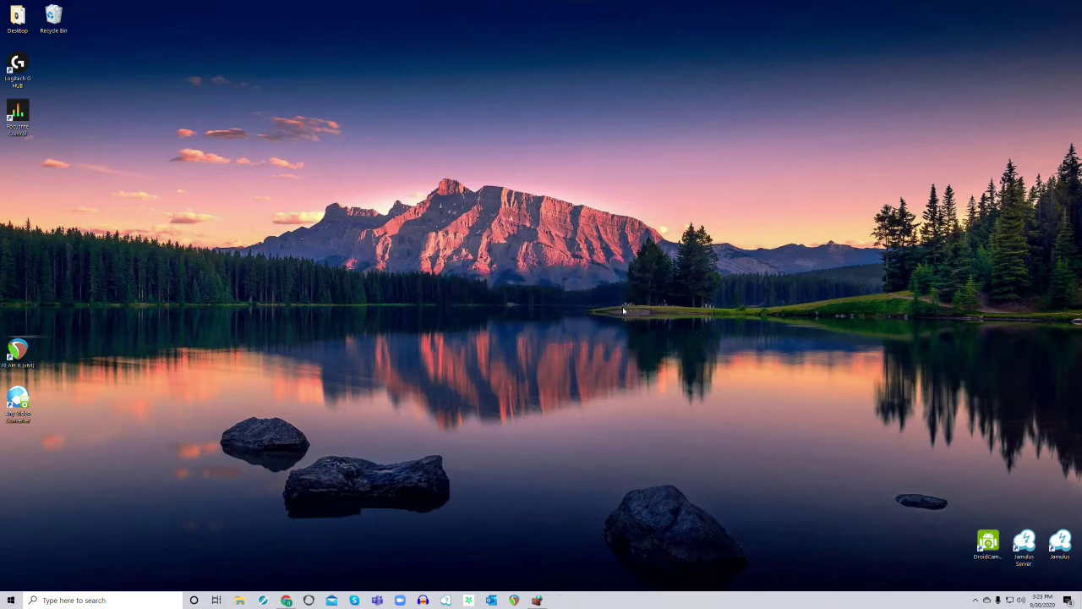
Open the already-running Jamulus Server window from the tray's hidden icons
click(975, 599)
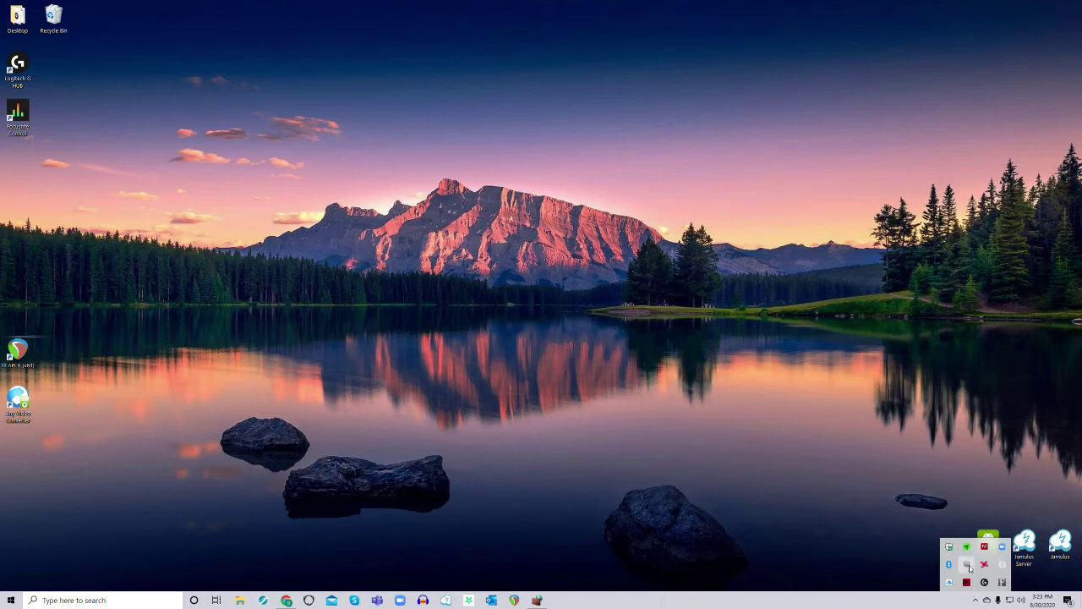
right_click(967, 564)
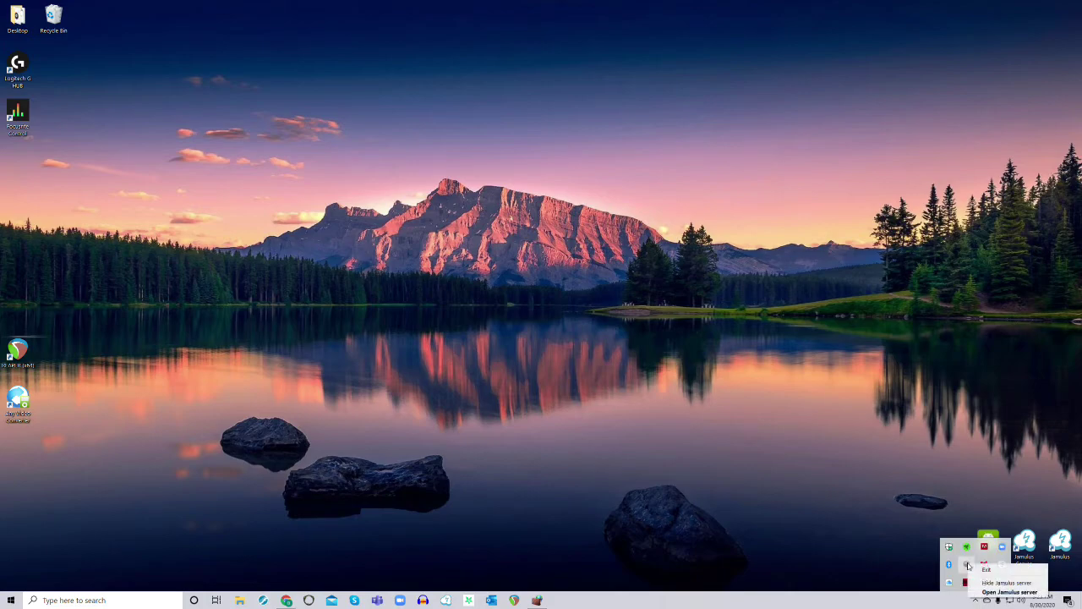
click(1000, 592)
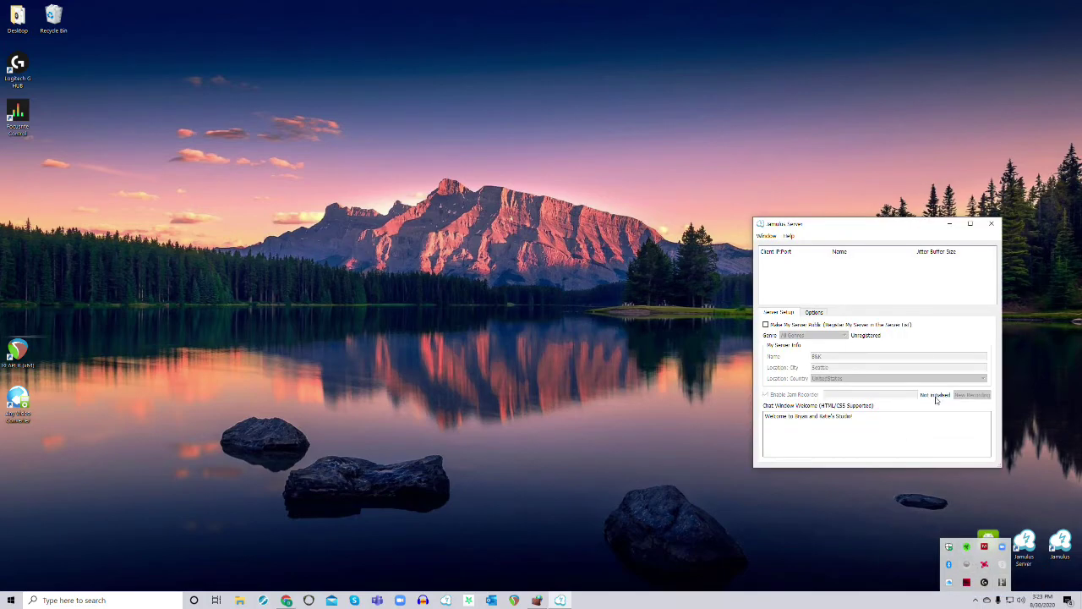
click(1071, 537)
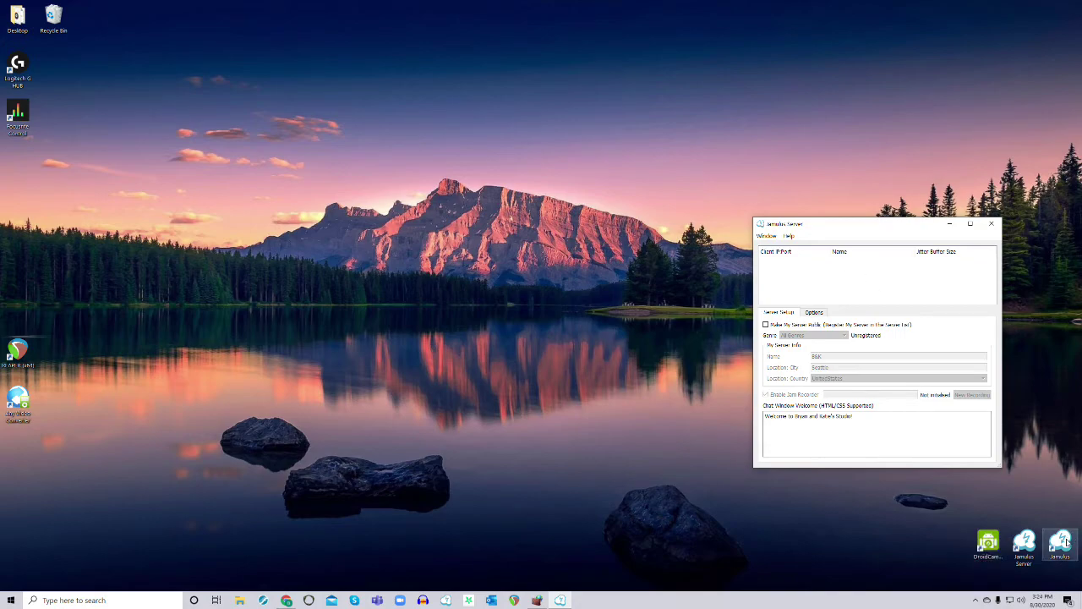
Launch the Jamulus client and drag its window over the Jamulus Server window
double_click(1066, 541)
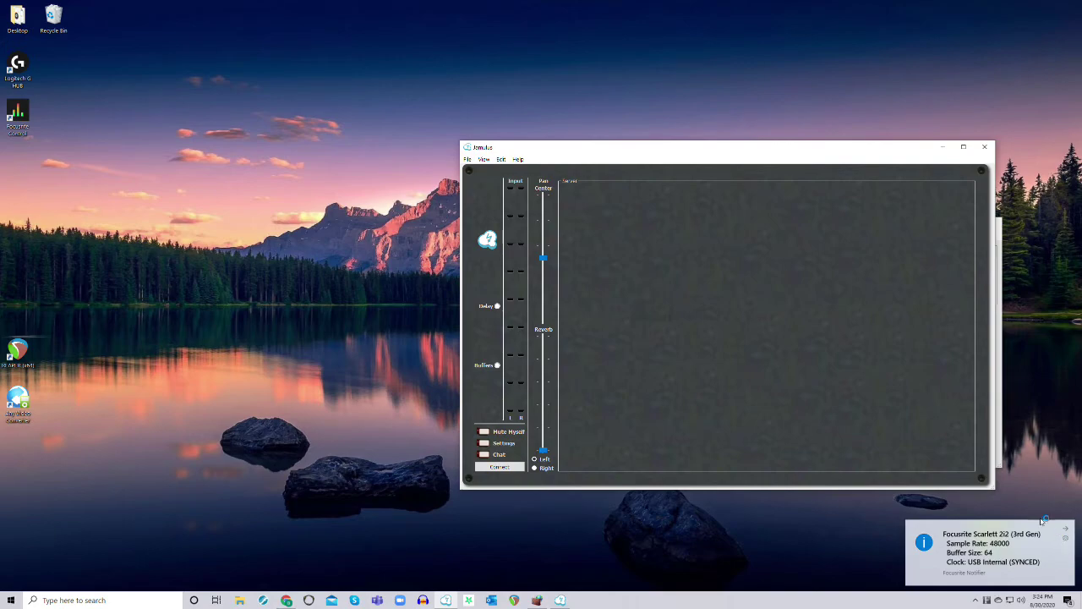
drag(732, 152, 476, 101)
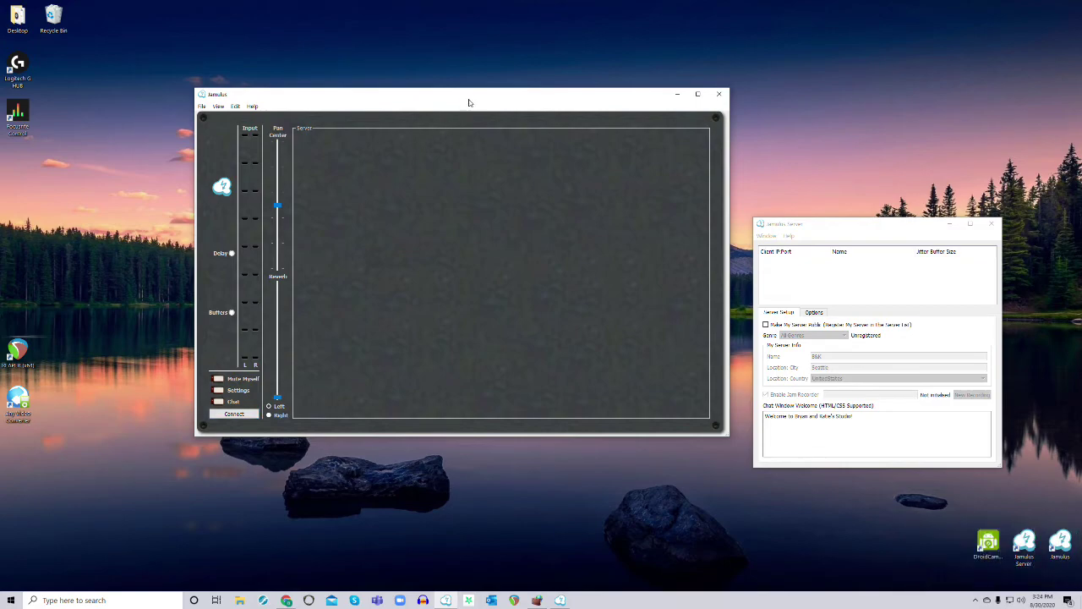
drag(469, 102, 663, 118)
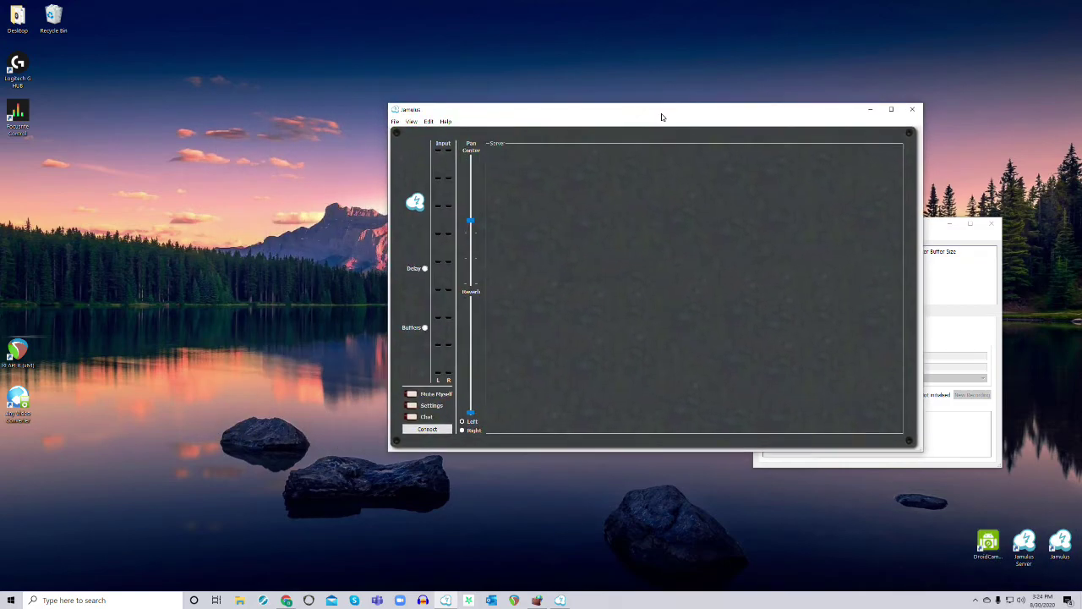
Open Jamulus's Connection Setup server list, then return to the Apple firewall article in Chrome
click(429, 430)
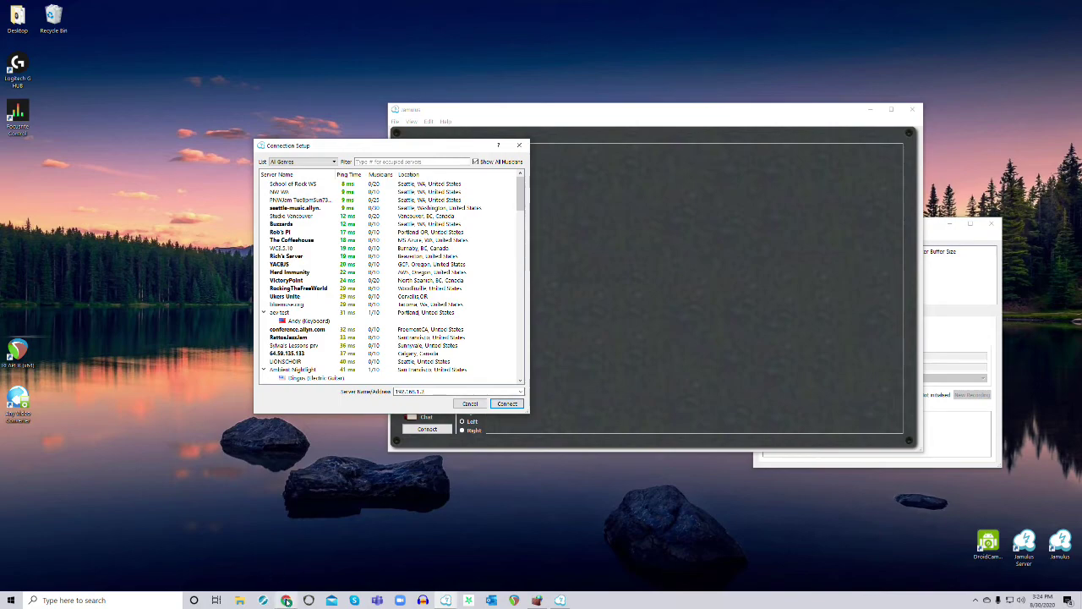
mouse_move(287, 602)
click(287, 602)
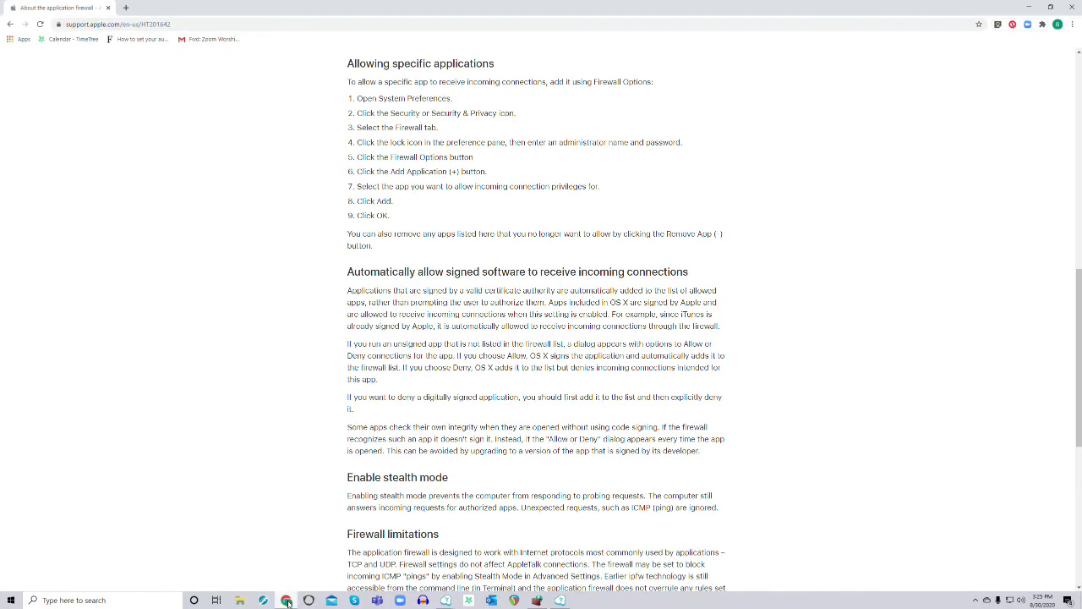
Open a new Chrome tab beside the Apple firewall article
click(127, 8)
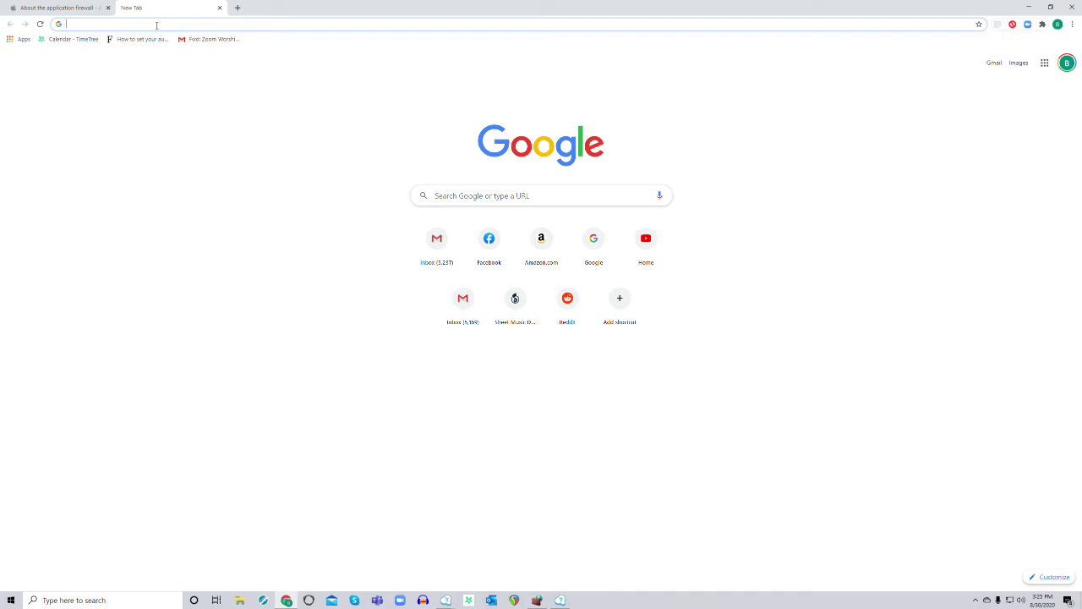
Type "what's" into the new tab's address bar to start a web search
click(156, 25)
text(what's)
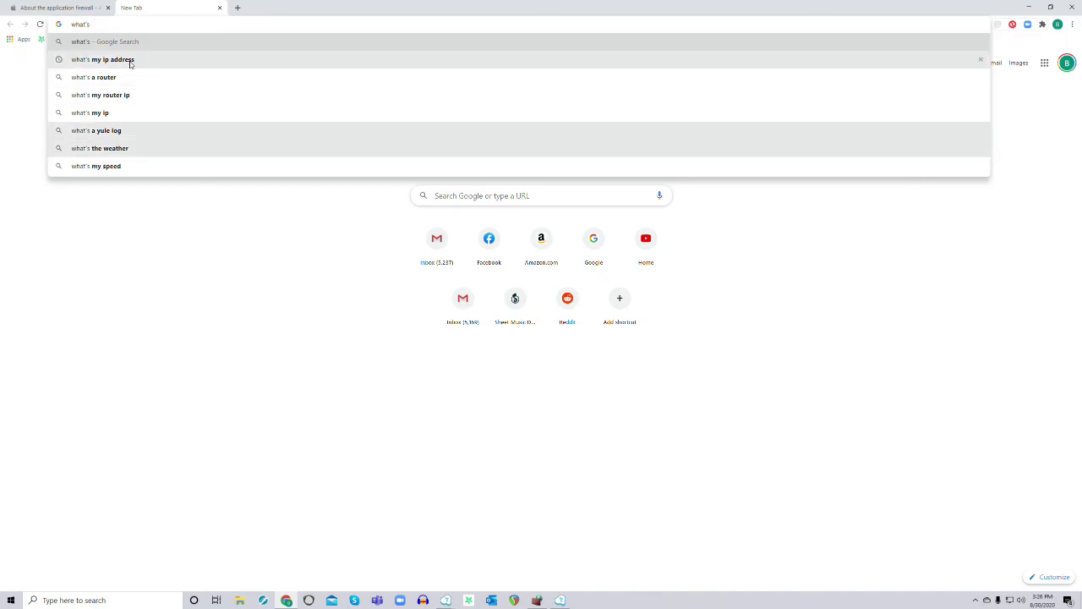
Minimize Chrome so the Jamulus Connection Setup server list is visible again
click(1028, 7)
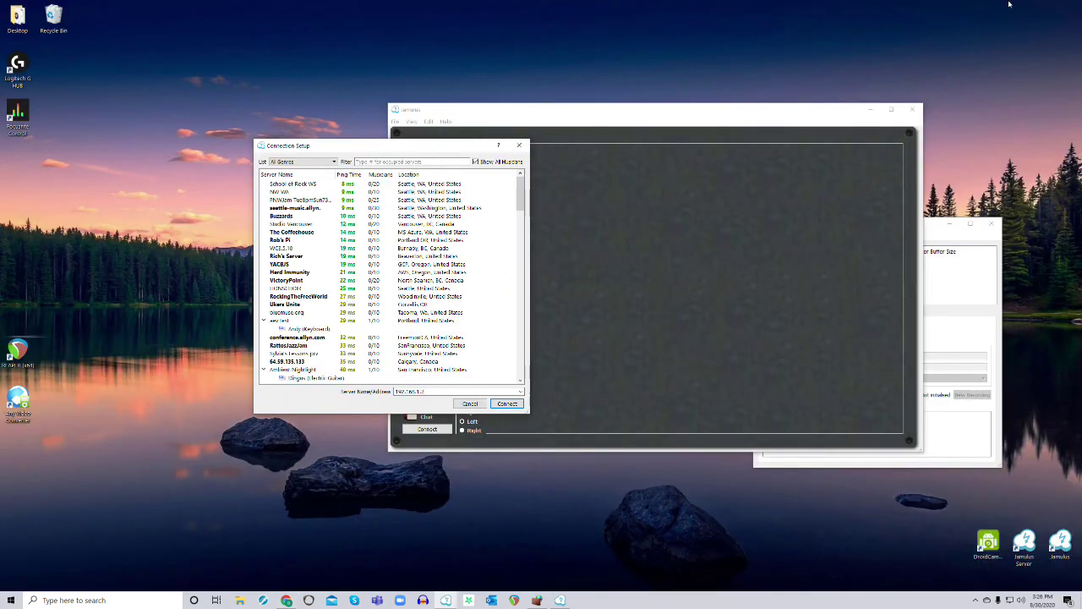